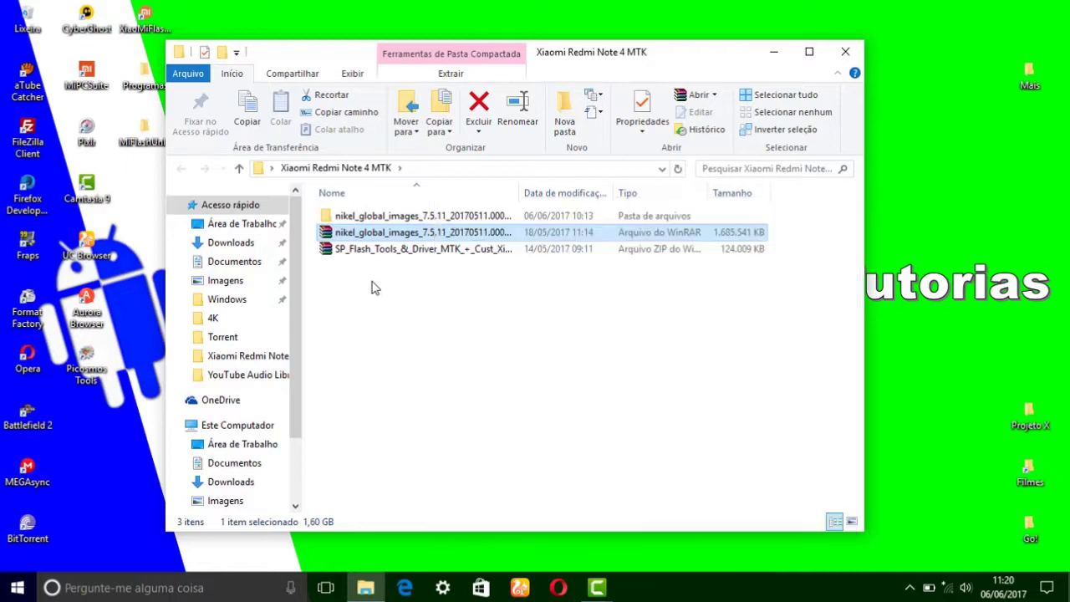
Check the contents of the extracted nikel_global_images_7.5.11 folder, and delete the WinRAR archive of the same name
left_click(376, 287)
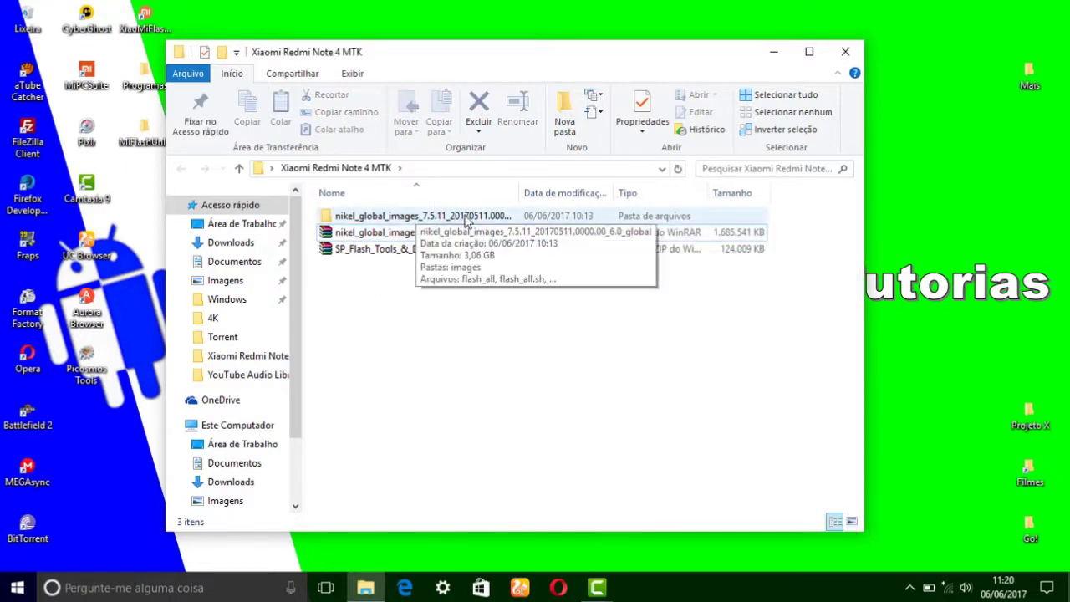
double_click(466, 219)
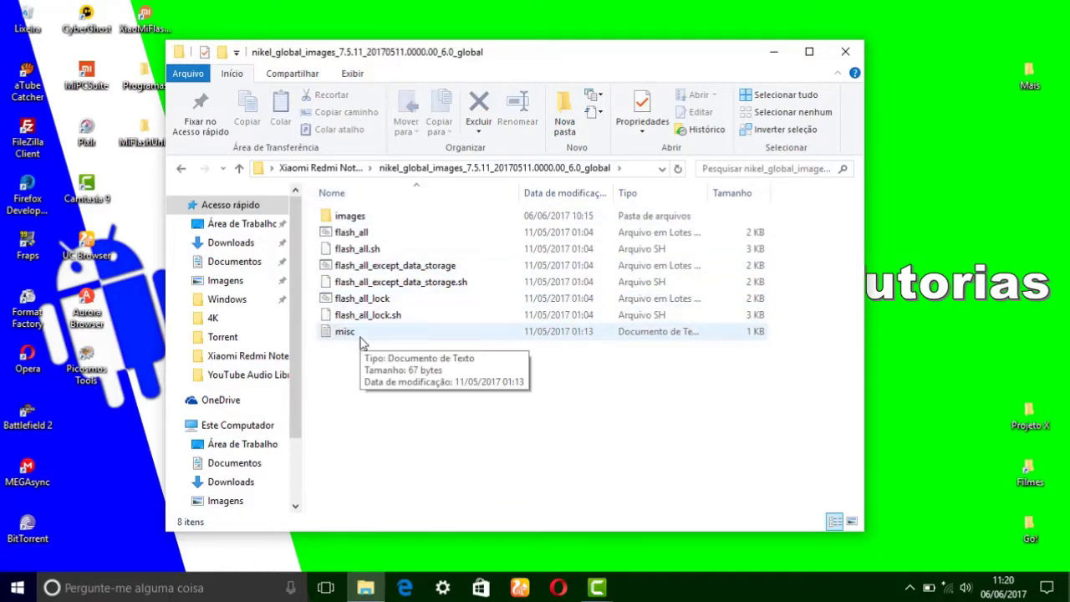
left_click(184, 170)
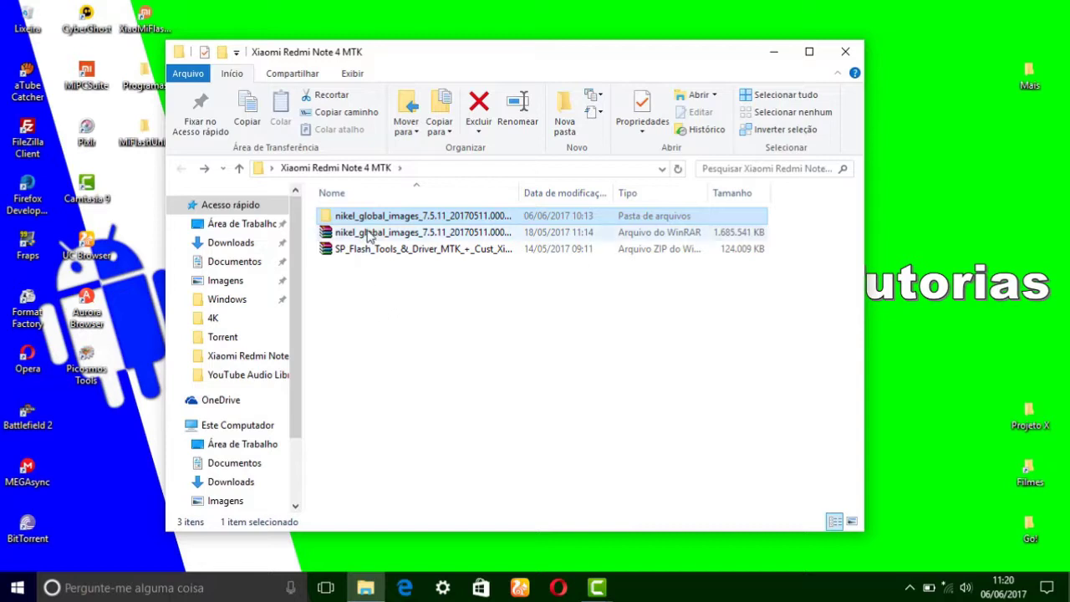
left_click(416, 236)
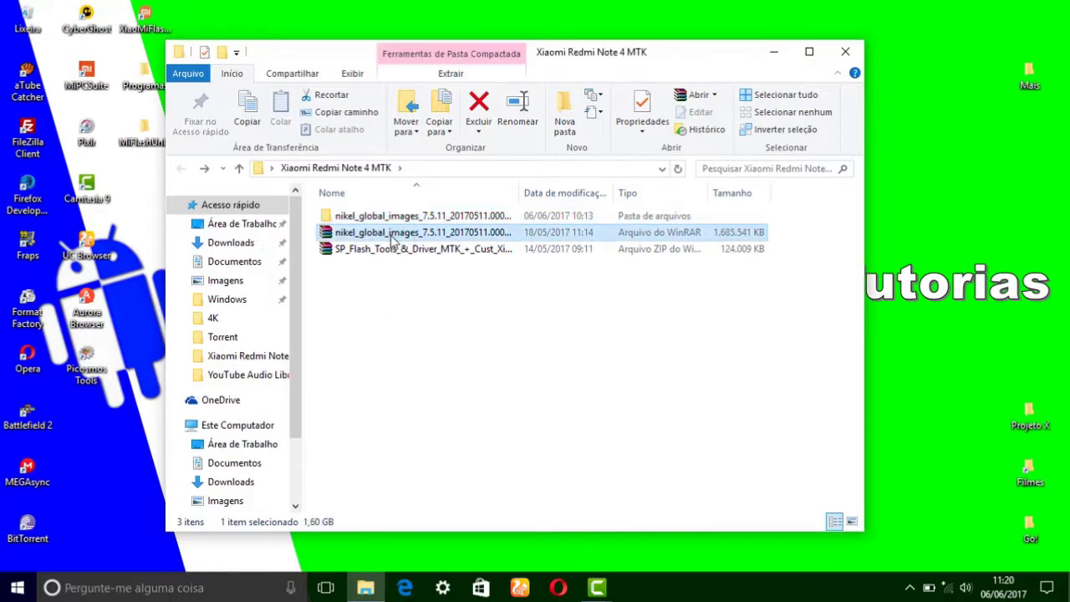
key("Delete")
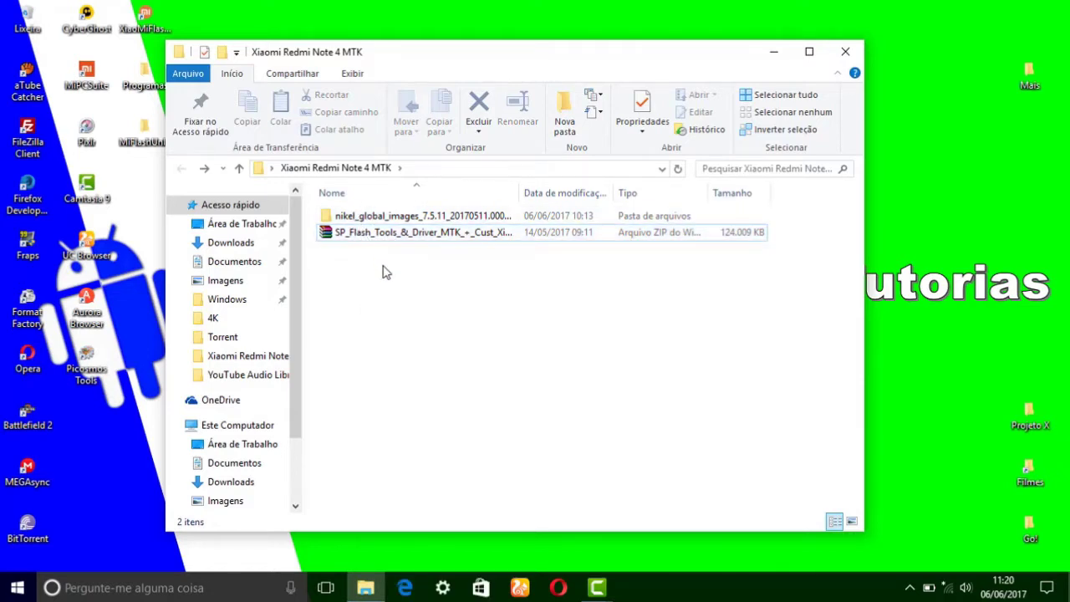
Extract the SP_Flash_Tools_&_Driver_MTK ZIP archive into the current folder, and delete the archive
right_click(426, 236)
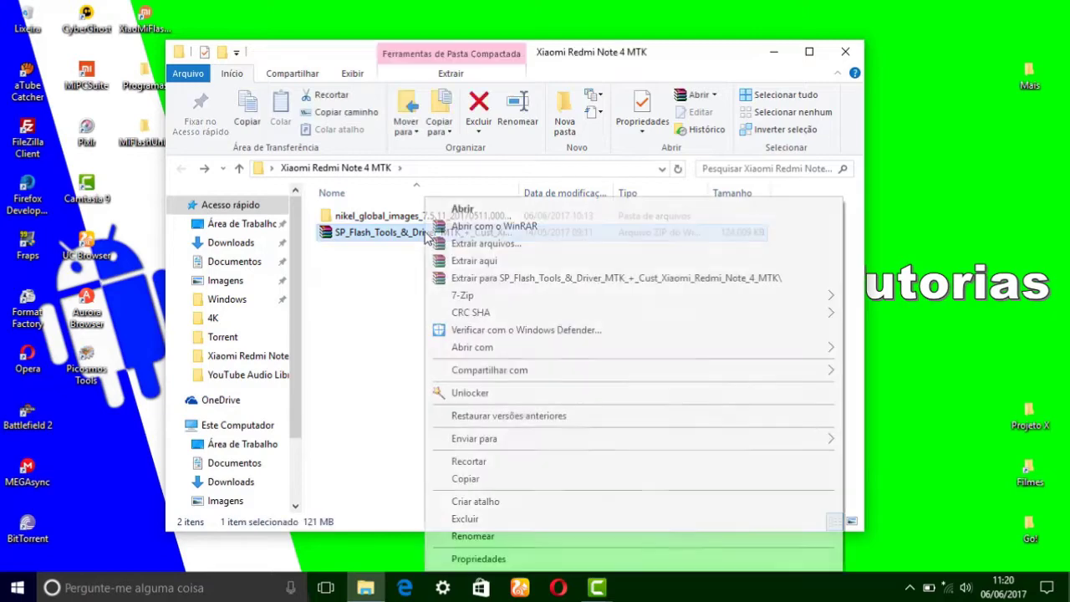
left_click(508, 264)
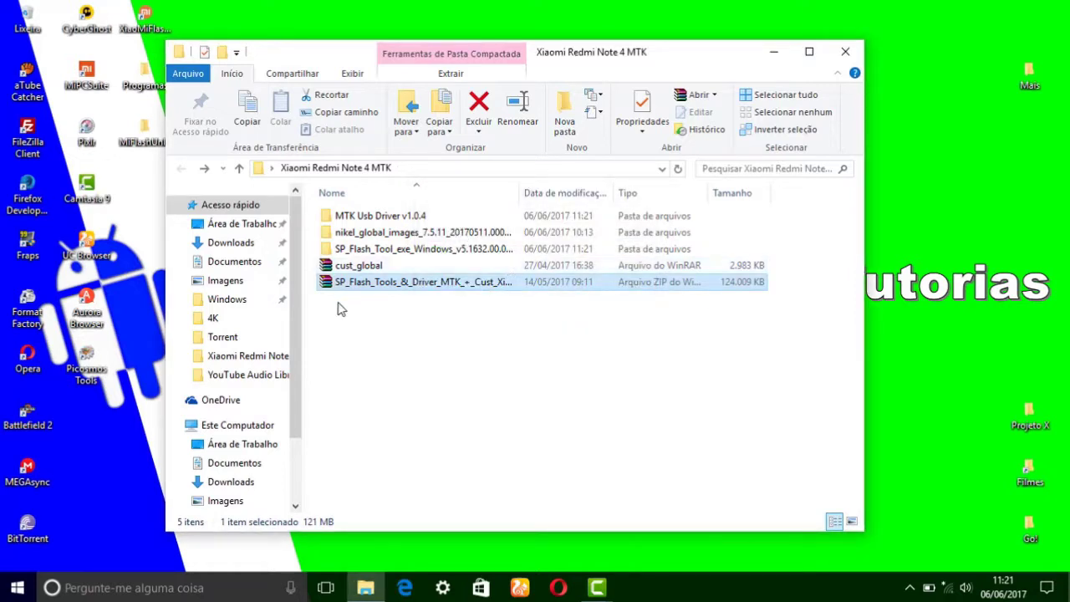
left_click(355, 322)
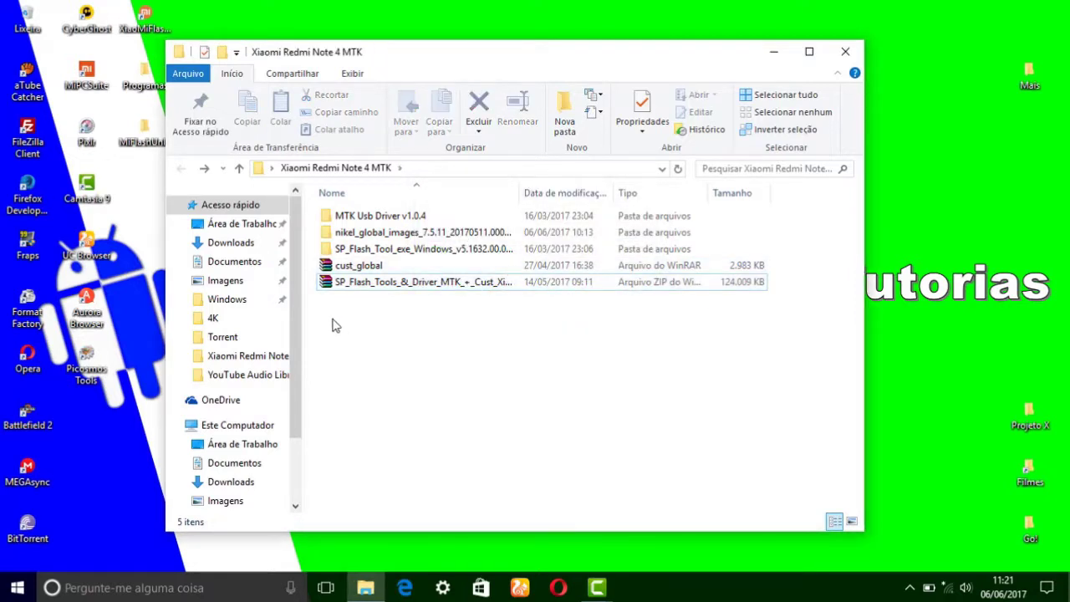
left_click(401, 285)
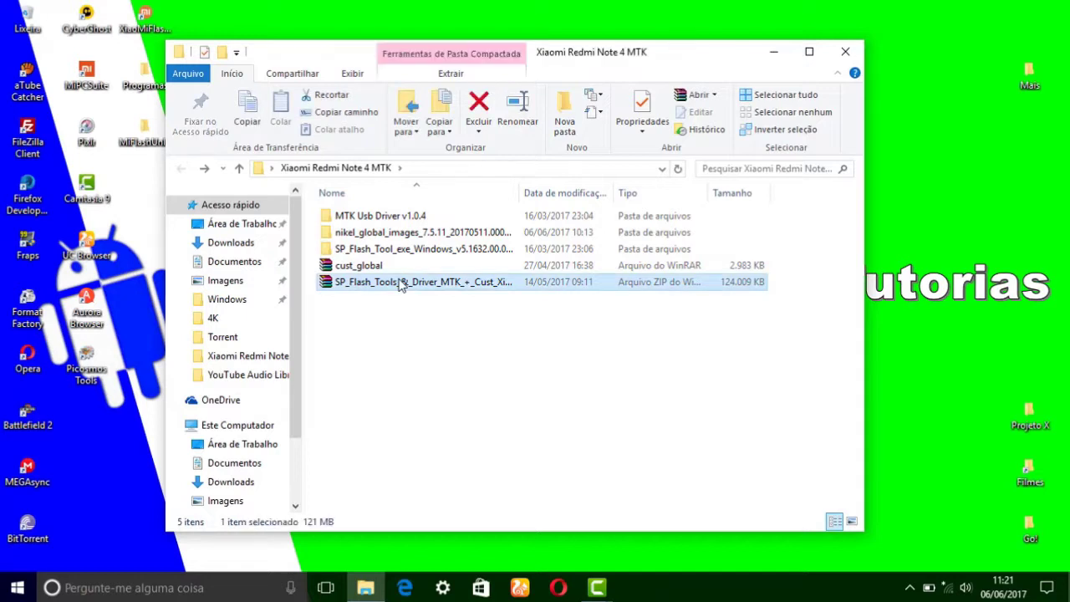
key("Delete")
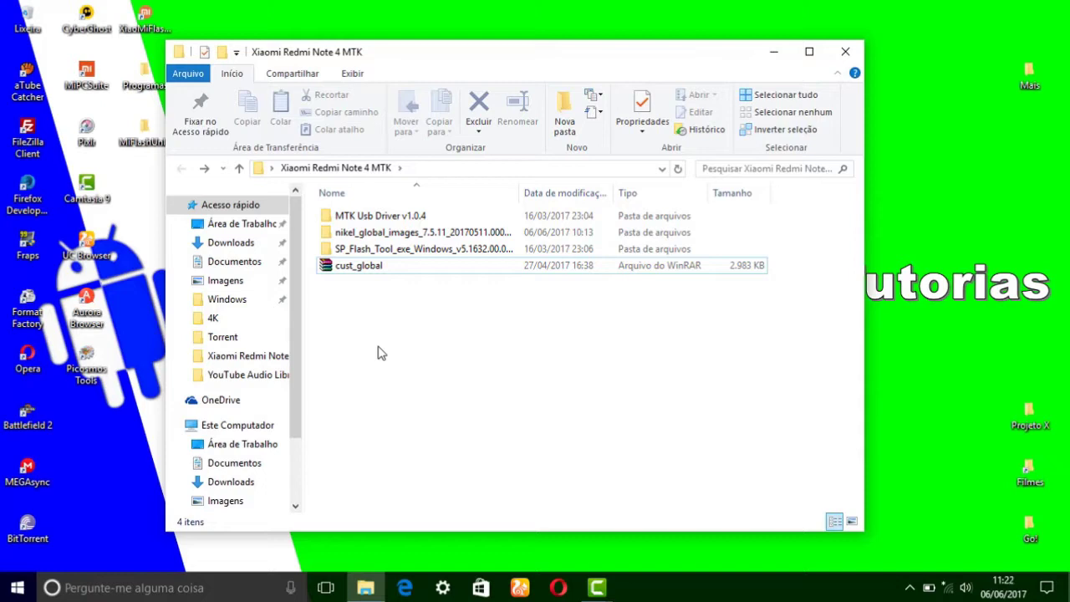
Extract the cust_global archive into the Xiaomi Redmi Note 4 MTK folder
left_click(364, 268)
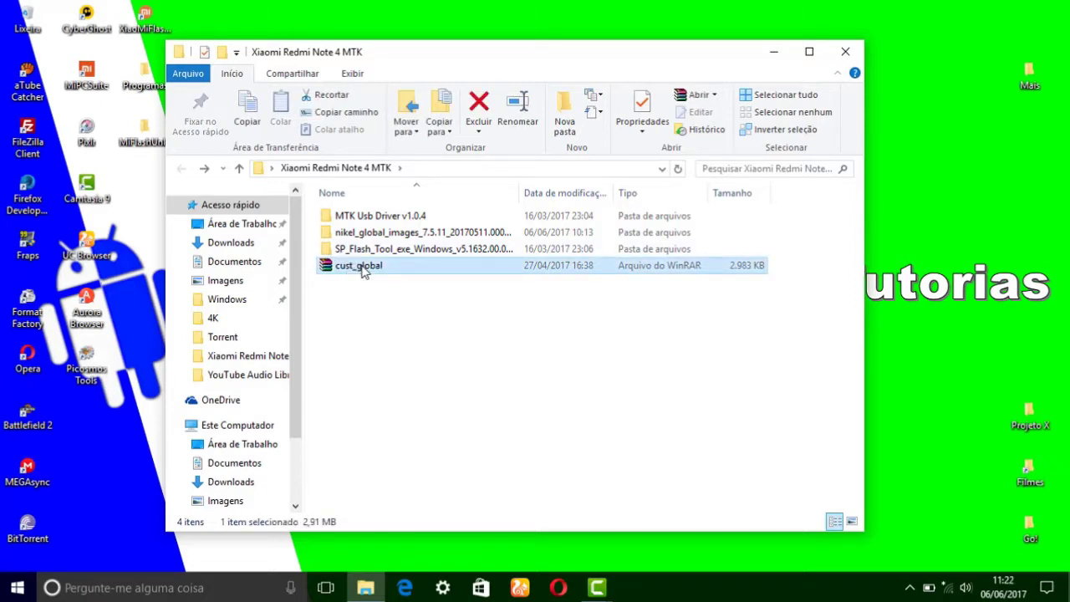
right_click(363, 270)
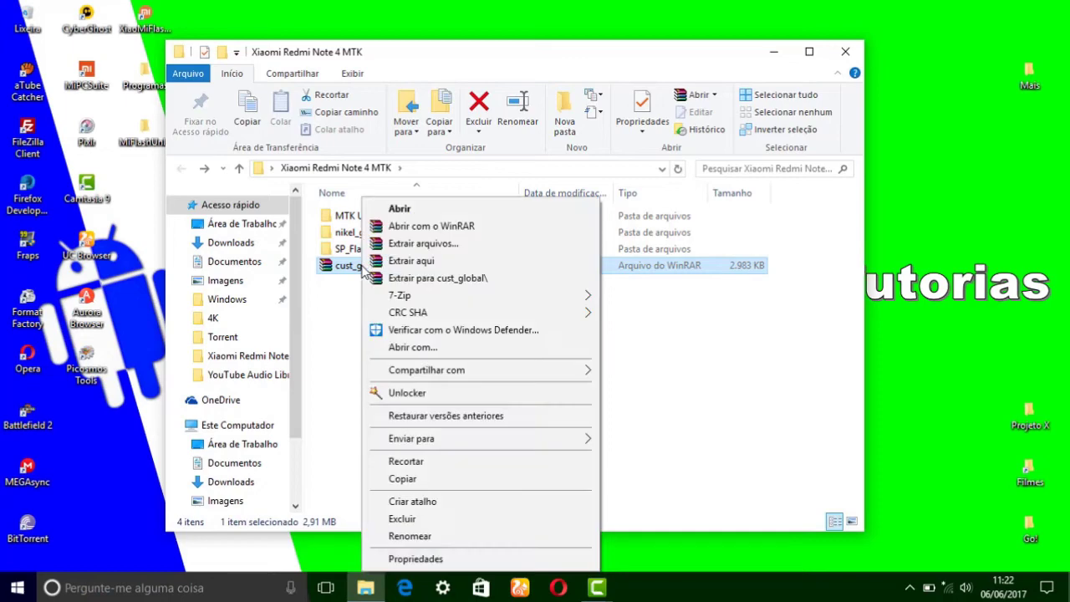
left_click(417, 263)
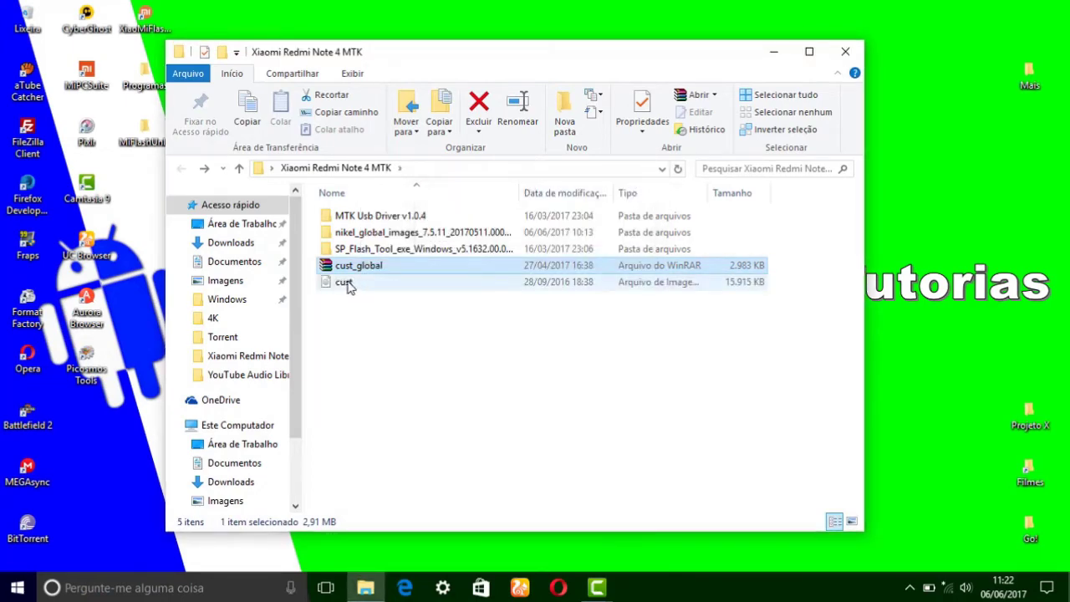
Copy the extracted cust image into the images folder of nikel_global_images_7.5.11, replacing the existing cust.img
left_click(348, 285)
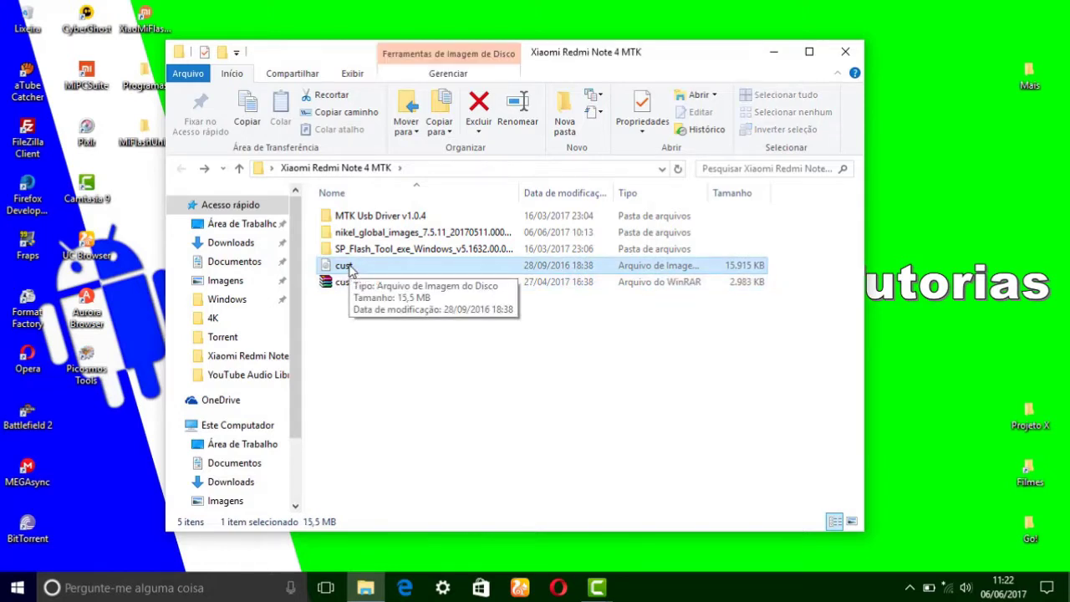
right_click(349, 270)
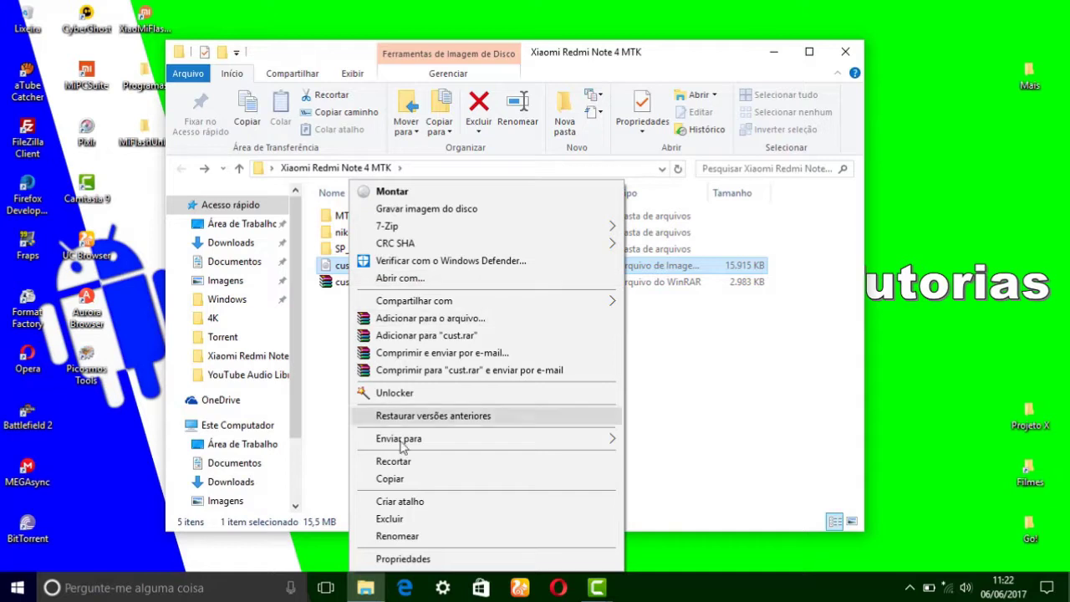
left_click(415, 479)
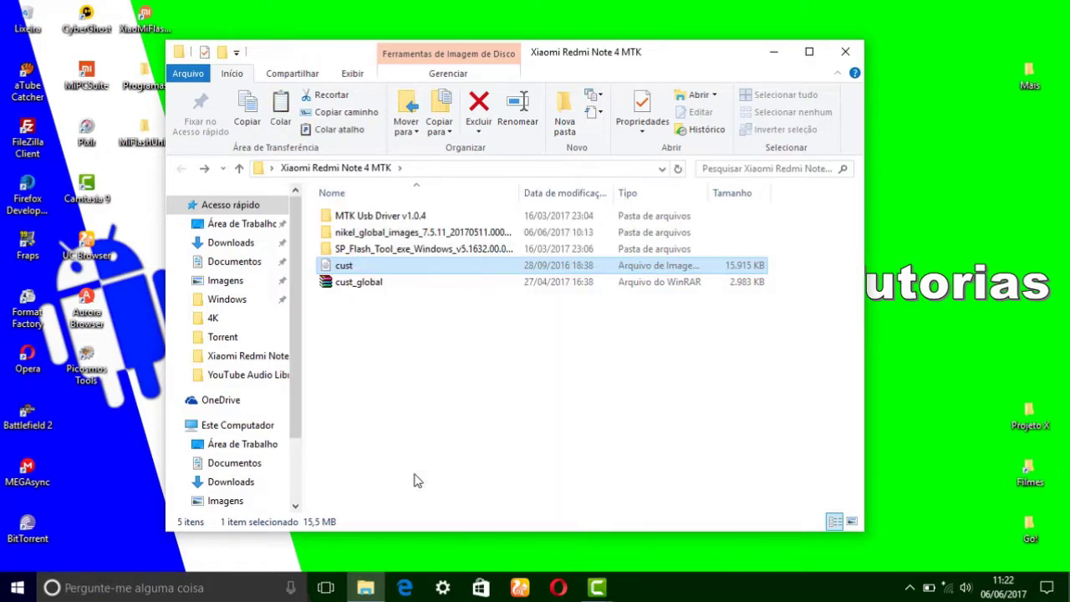
double_click(366, 235)
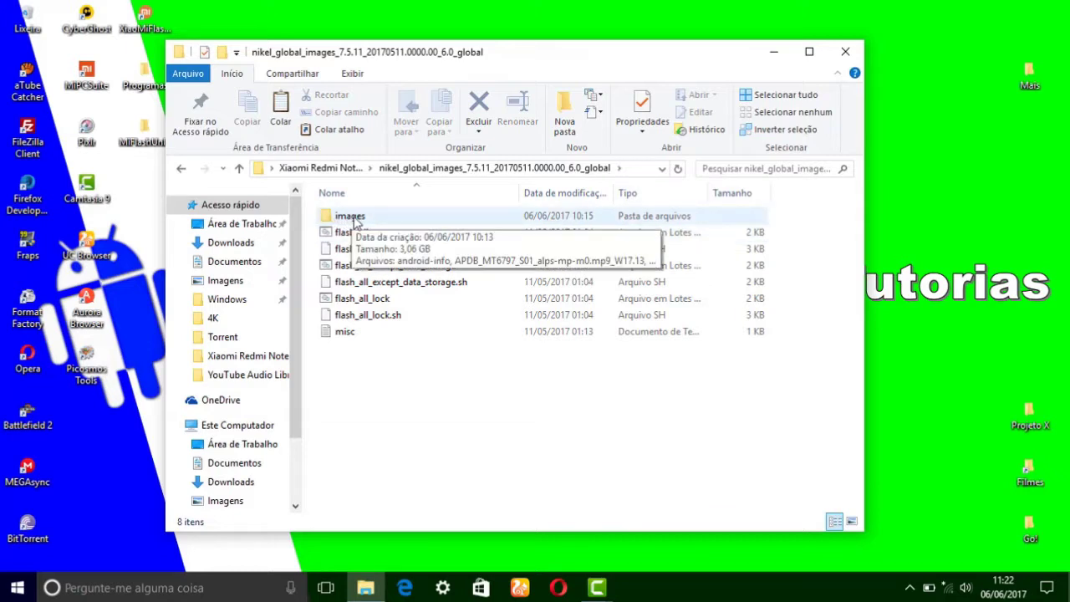
double_click(346, 219)
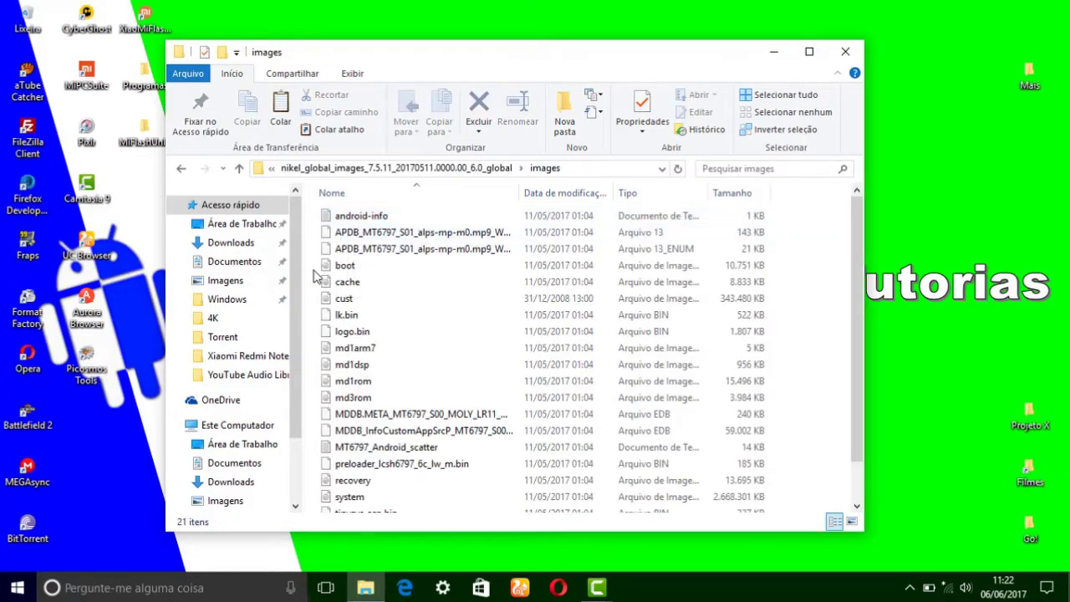
right_click(314, 284)
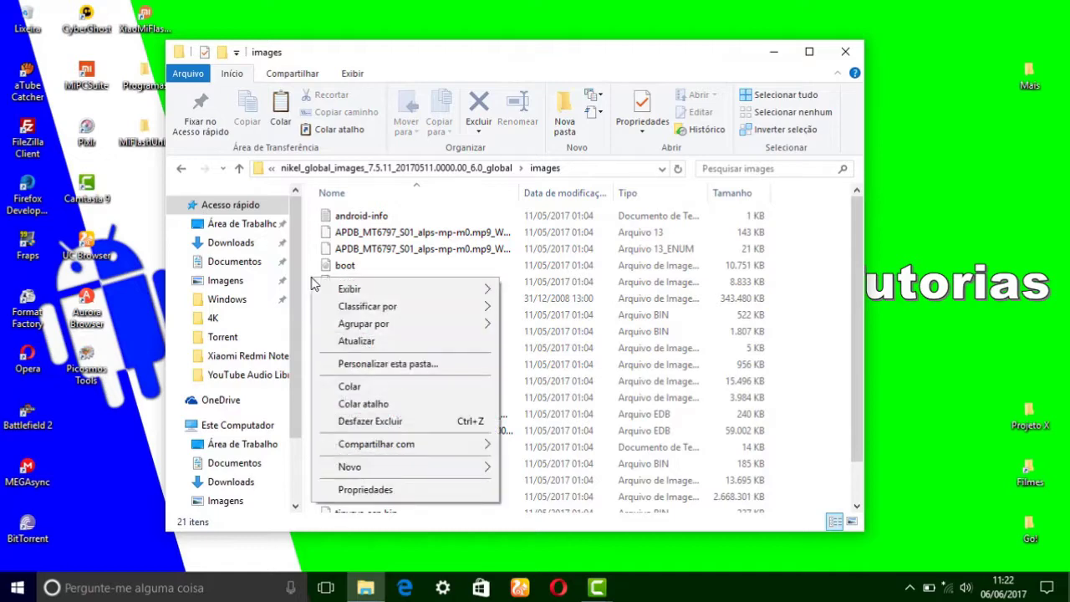
left_click(378, 387)
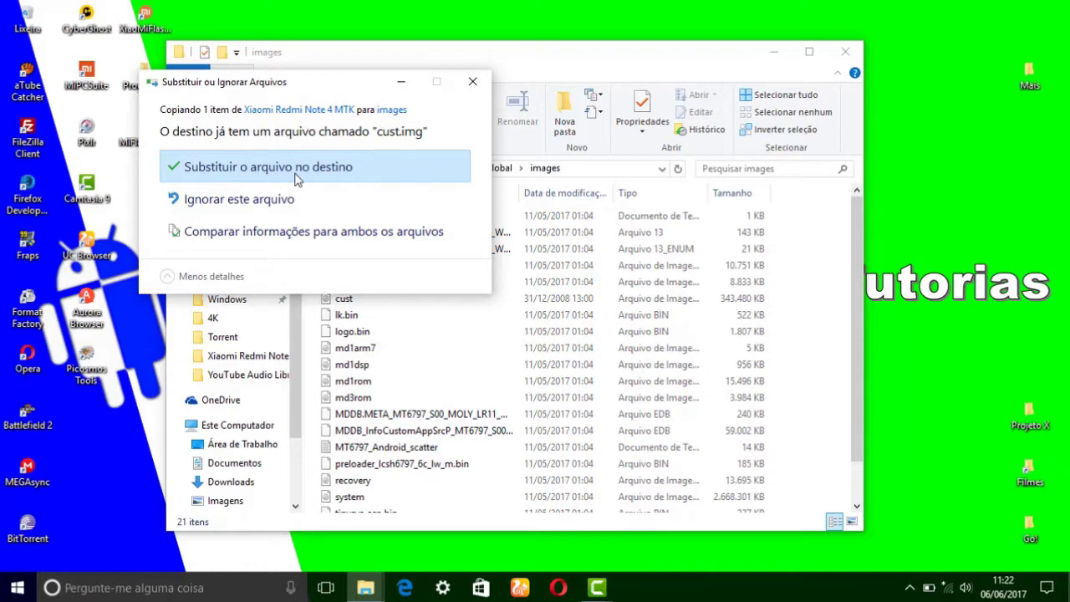
left_click(322, 168)
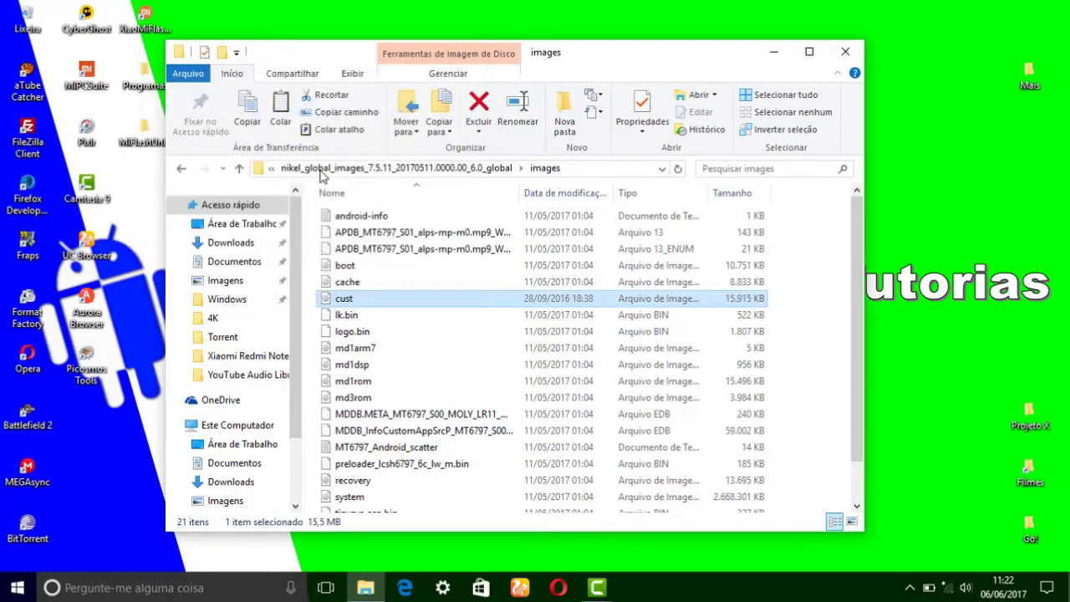
Return to the Xiaomi Redmi Note 4 MTK folder and open MTK_Driver_Installer_.1352 ext inside the nested MTK Usb Driver v1.0.4 folders
left_click(180, 169)
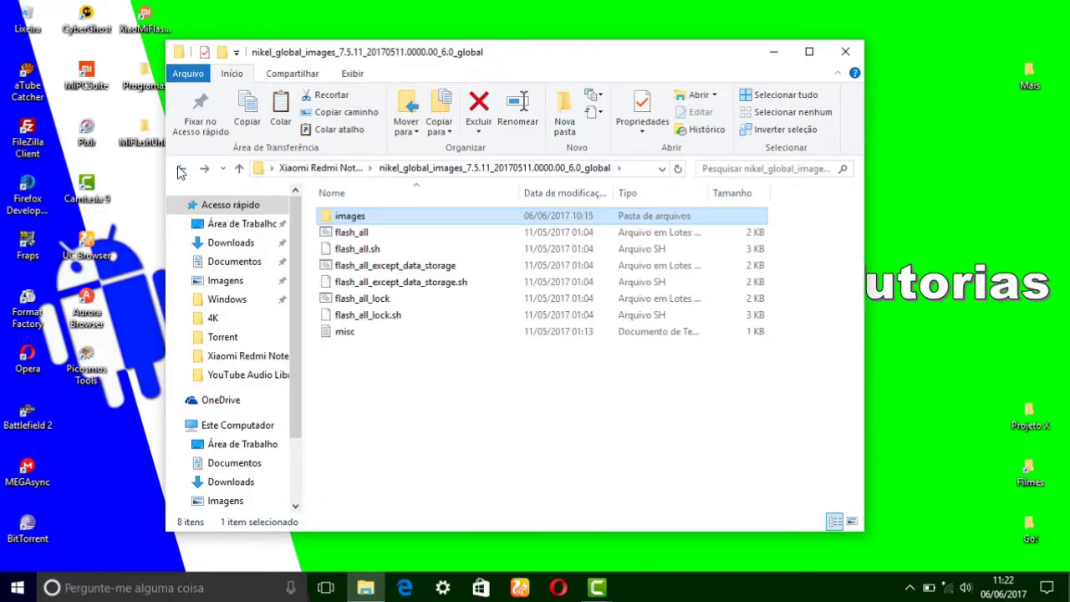
left_click(180, 171)
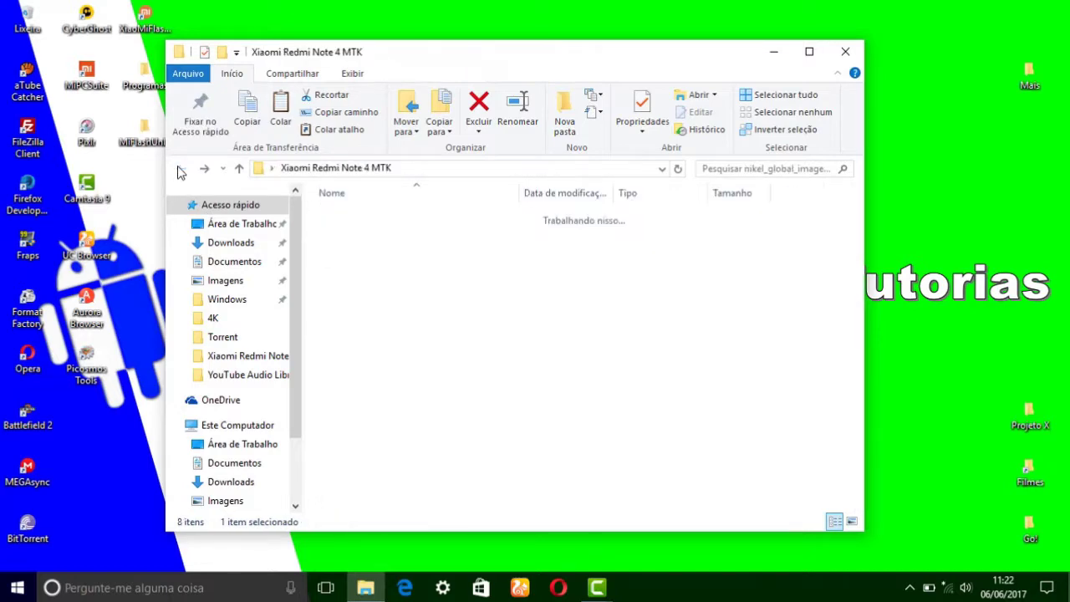
left_click(424, 334)
key("Down")
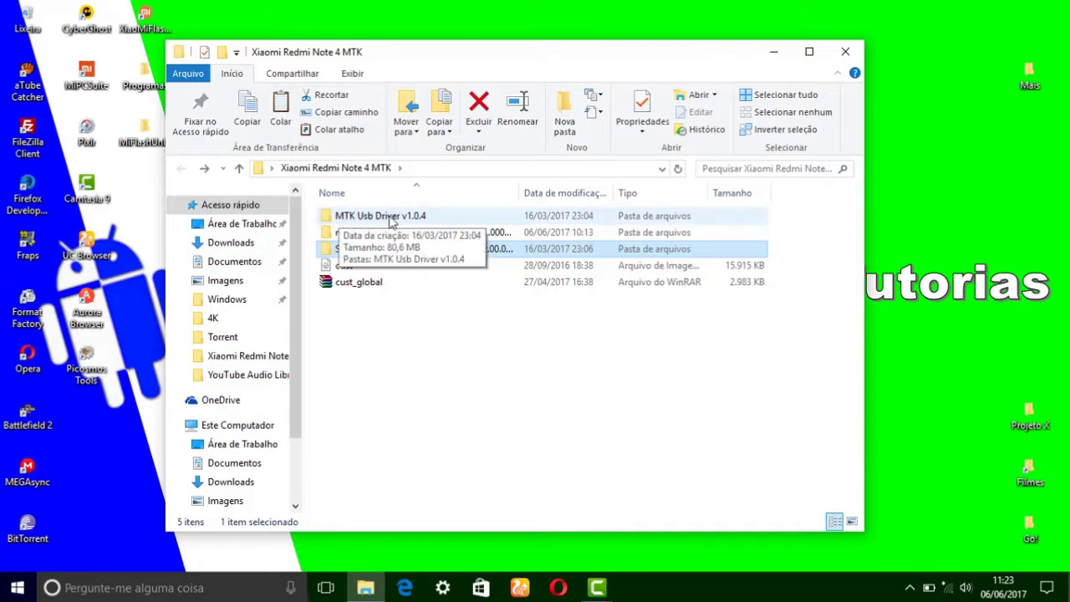
double_click(421, 220)
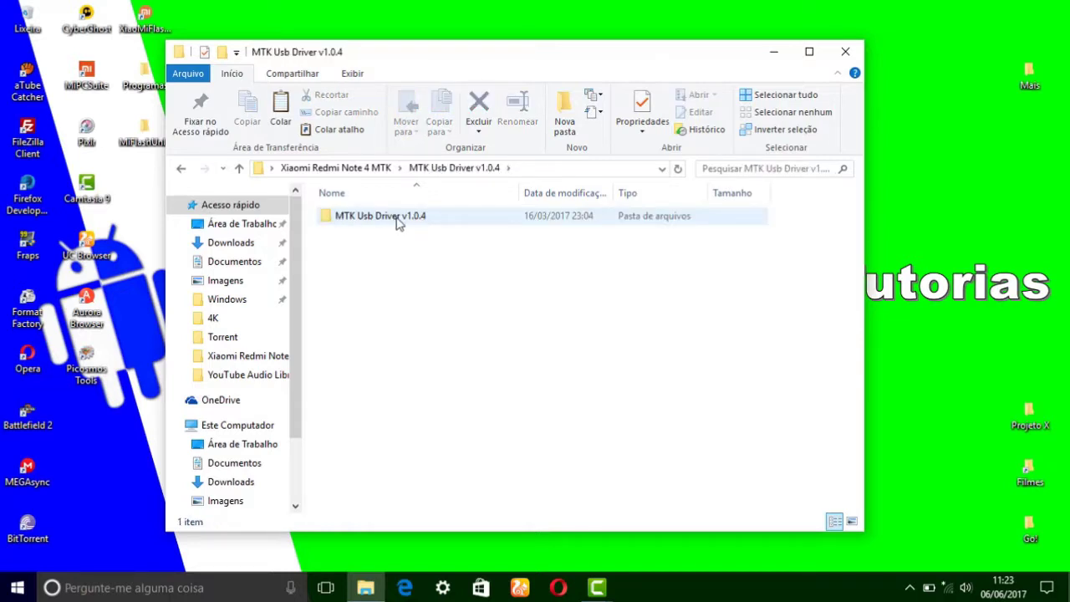
left_click(404, 222)
double_click(404, 219)
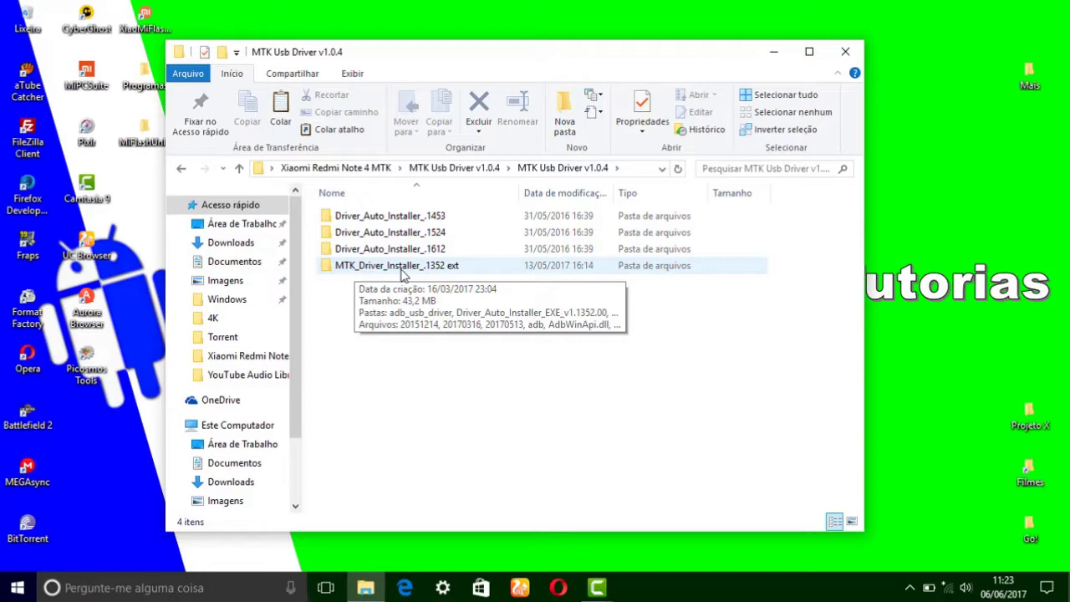
double_click(403, 266)
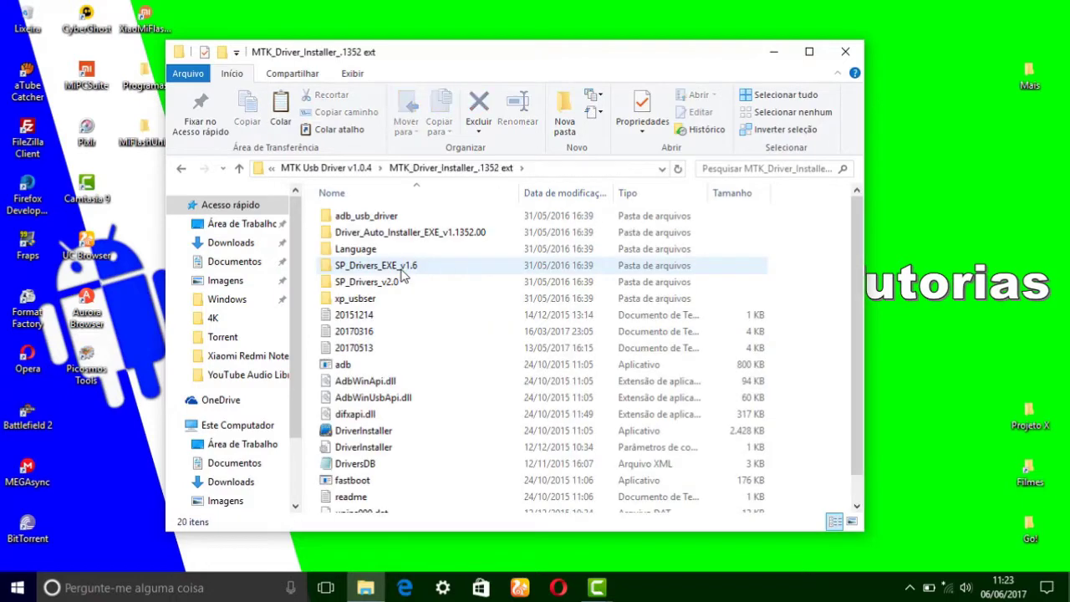
Run the DriverInstaller application as administrator
left_click_drag(859, 237, 859, 253)
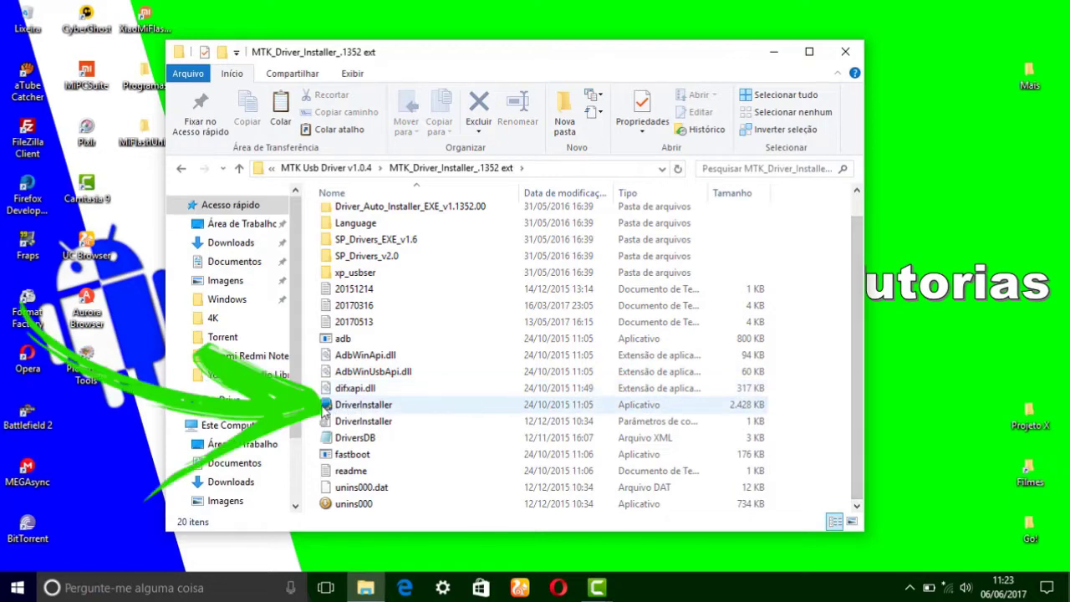
left_click(361, 406)
right_click(361, 406)
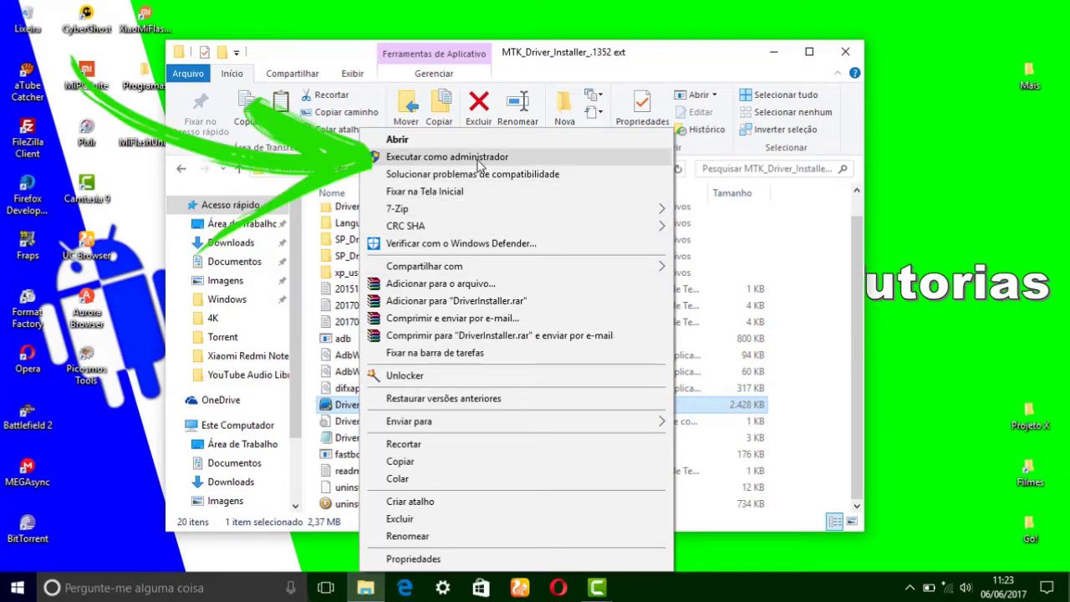
left_click(443, 162)
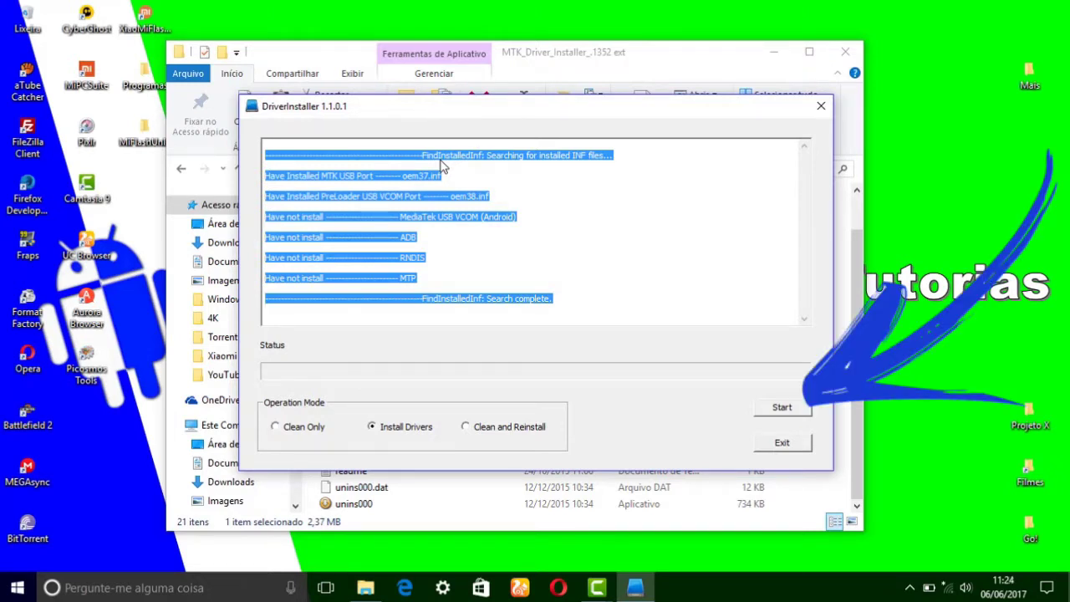
Start the driver installation in Install Drivers mode and allow the unverified MediaTek and RNDIS drivers to install anyway
left_click(443, 167)
key("Return")
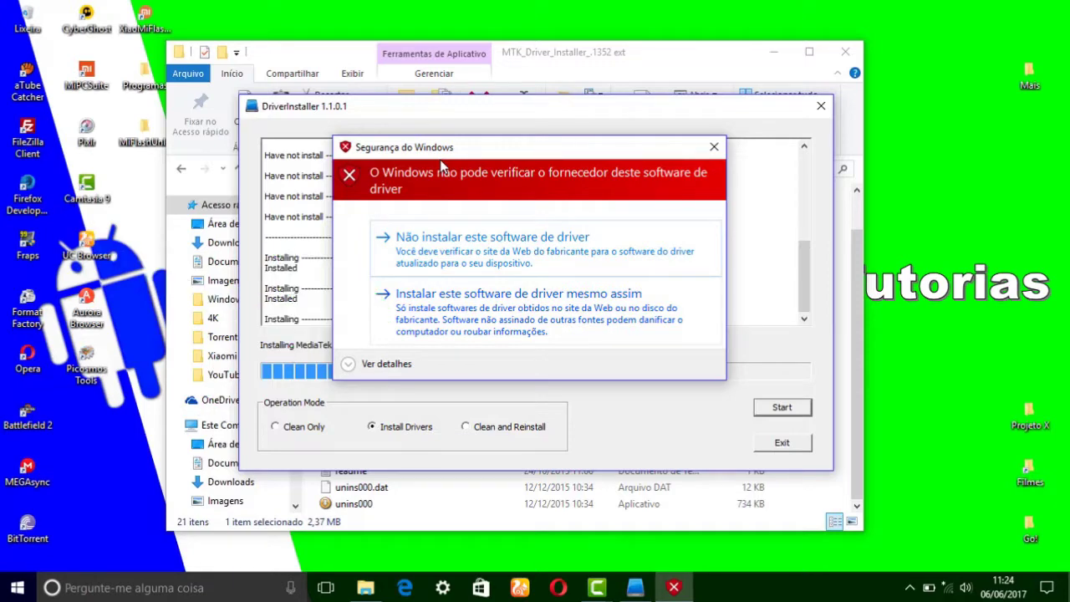
key("Down")
key("Return")
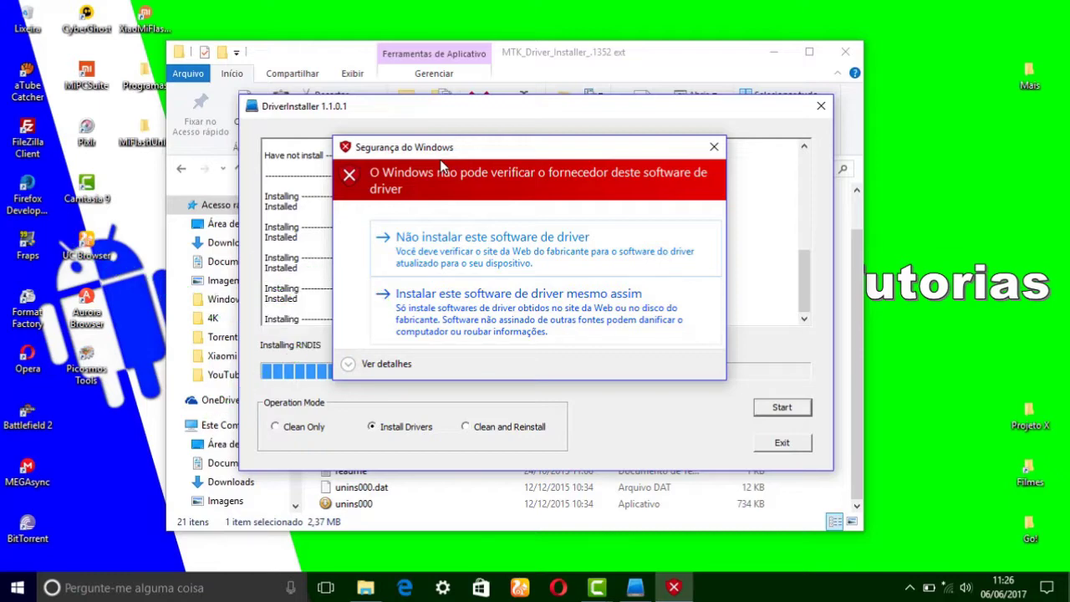
key("Tab")
key("Return")
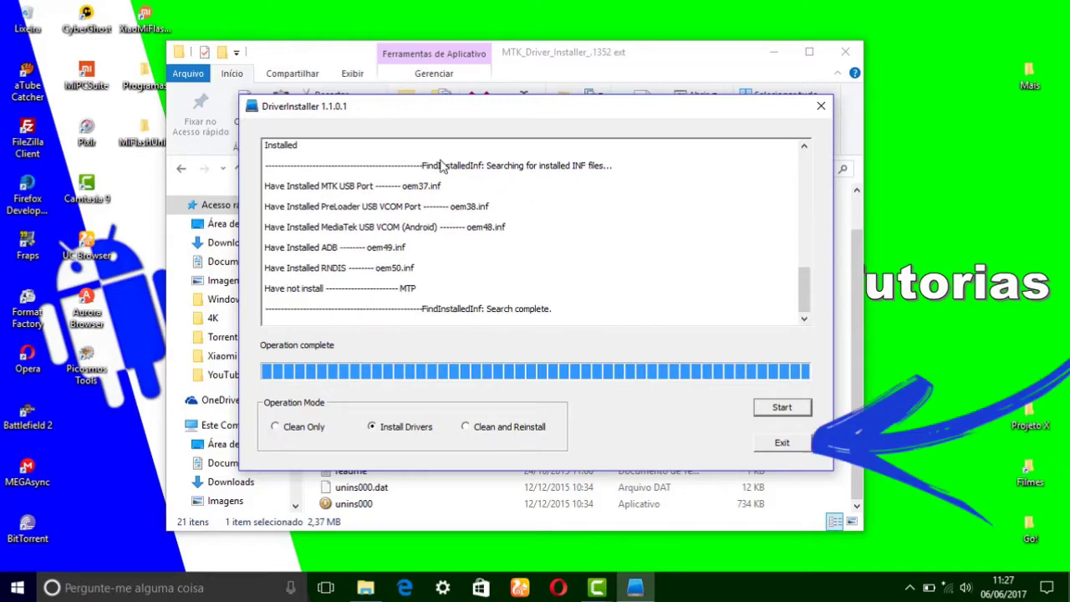
Exit DriverInstaller and go back to the parent MTK Usb Driver v1.0.4 folder
key("Tab")
key("Return")
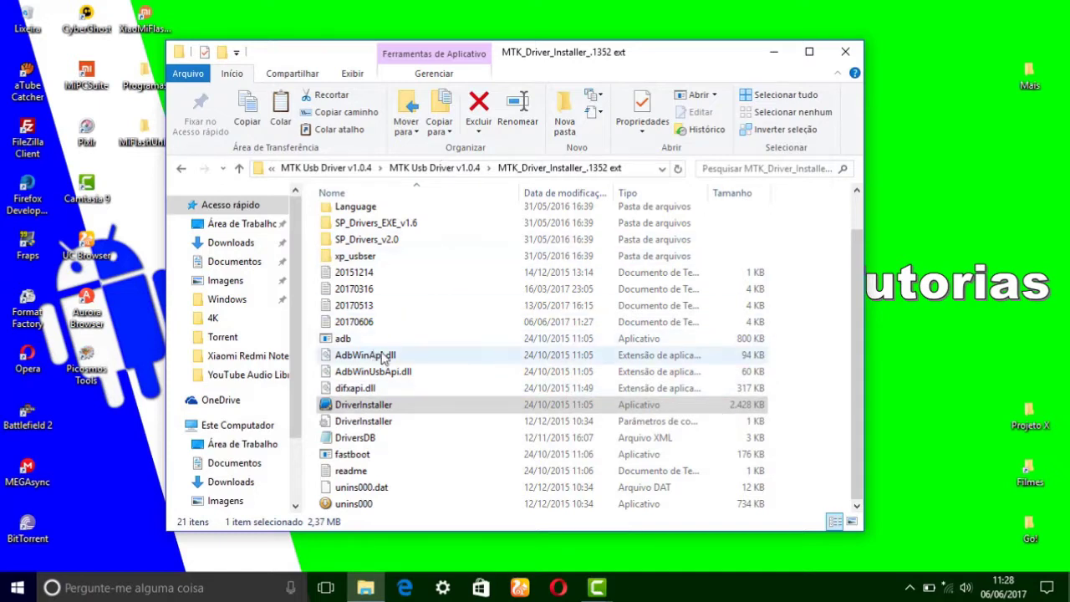
left_click(179, 168)
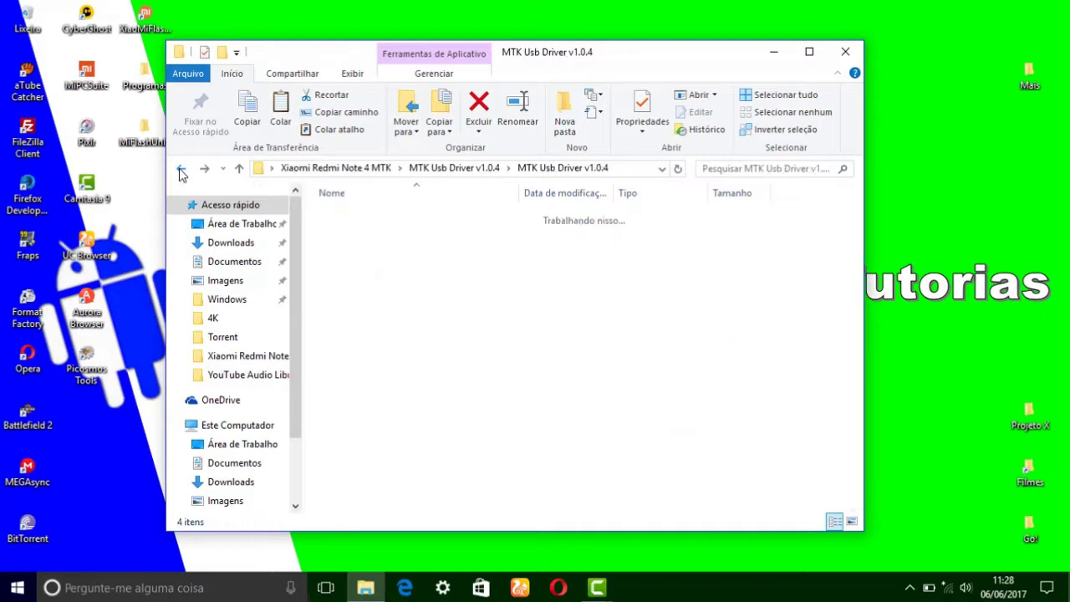
Return to the Xiaomi Redmi Note 4 MTK folder and open the SP_Flash_Tool_exe_Windows_v5.1632.00.000 folder
left_click(181, 169)
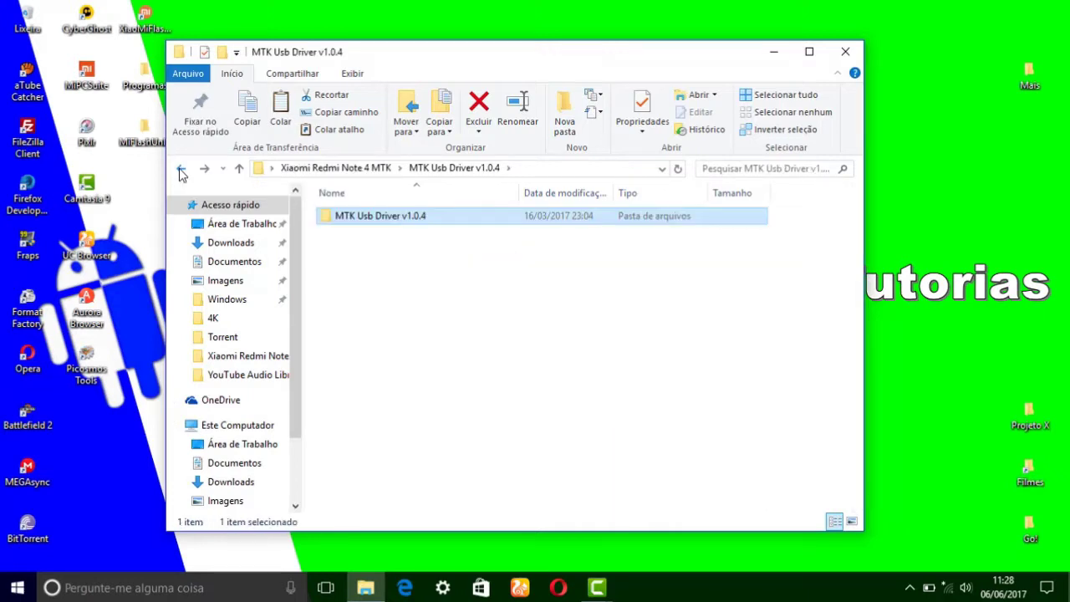
left_click(181, 171)
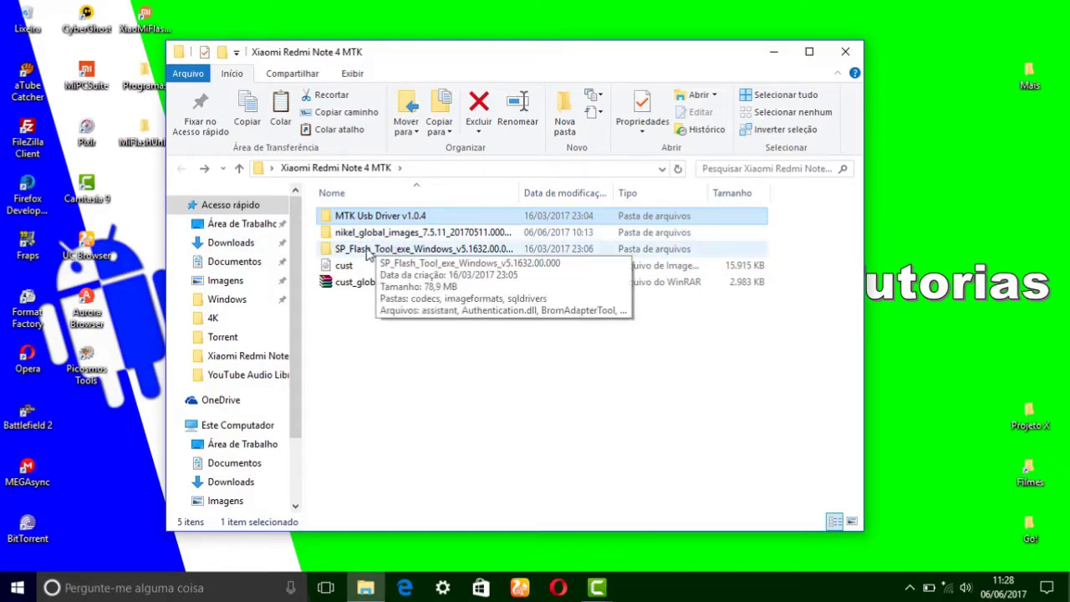
double_click(418, 258)
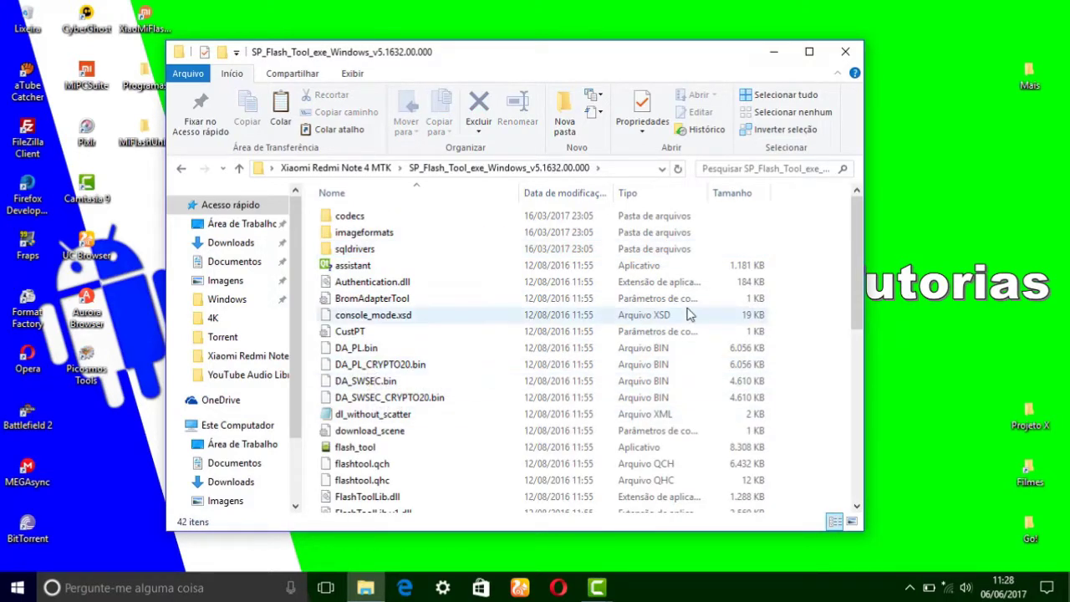
Run the flash_tool application as administrator
left_click_drag(861, 234, 859, 271)
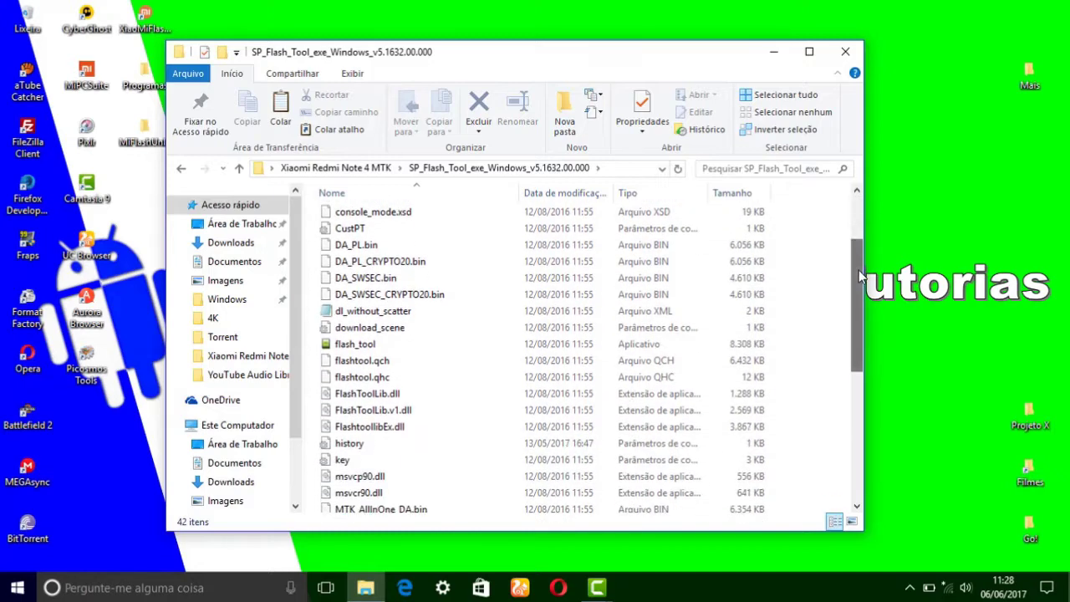
right_click(377, 349)
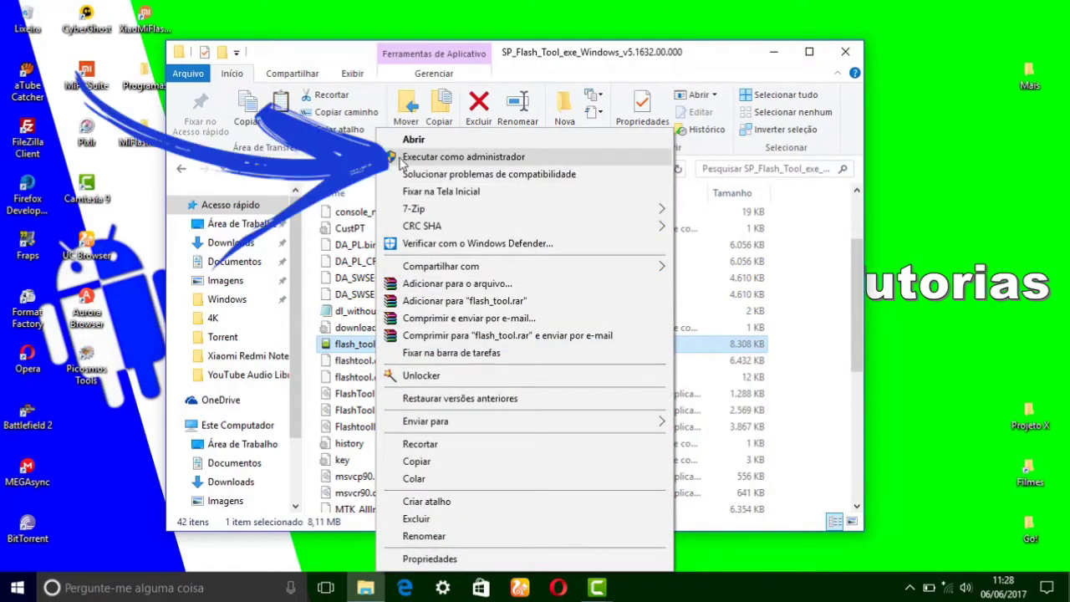
left_click(485, 162)
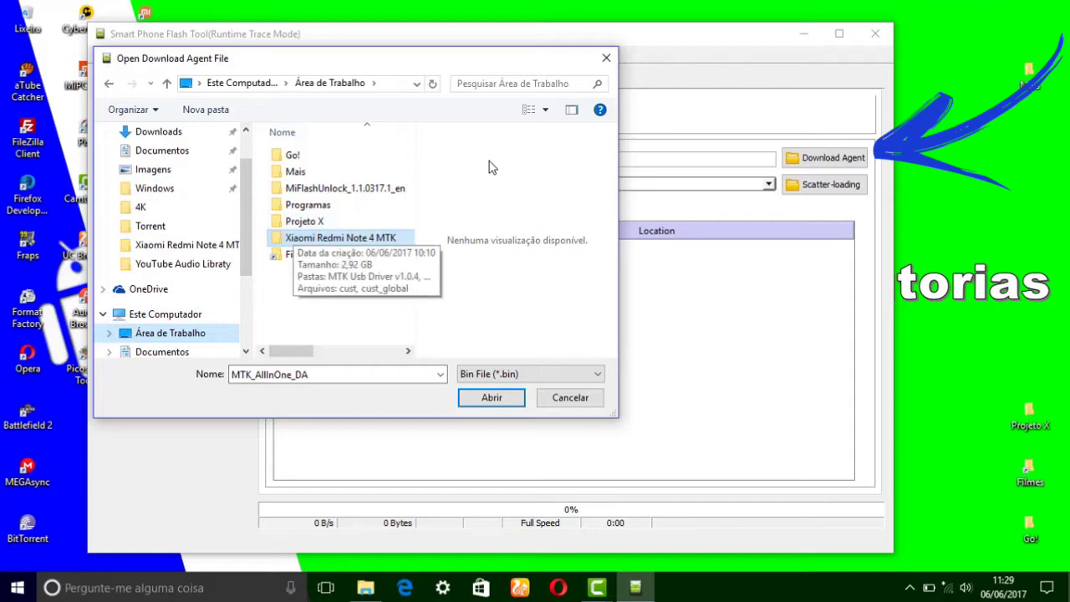
Load MTK_AllInOne_DA.bin from the SP_Flash_Tool folder inside Xiaomi Redmi Note 4 MTK as the download agent
key("Return")
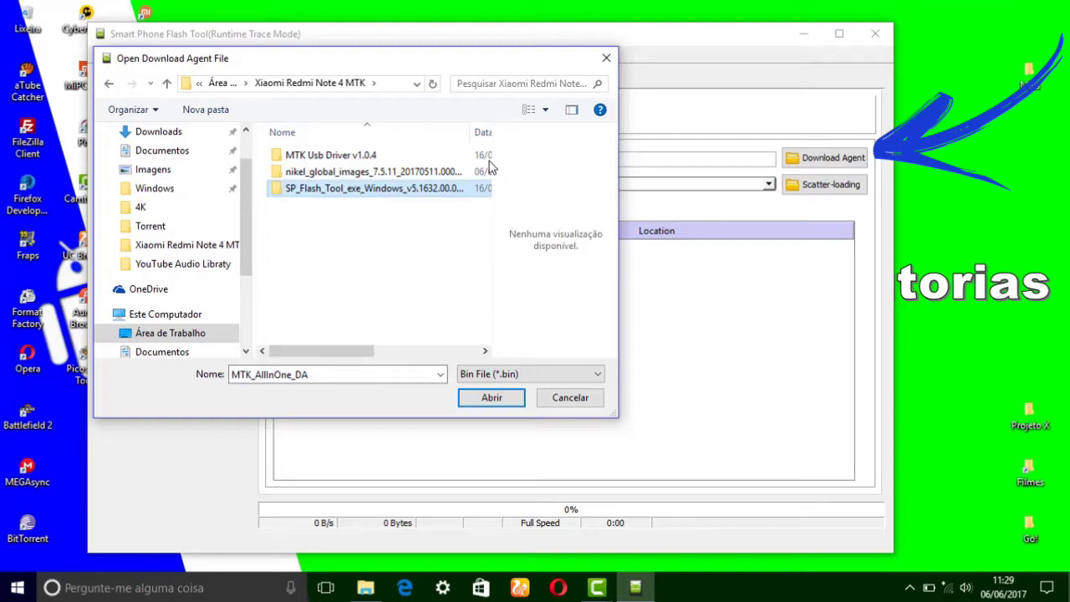
key("Return")
key("Down")
key("Down")
key("Down")
key("Down")
key("Down")
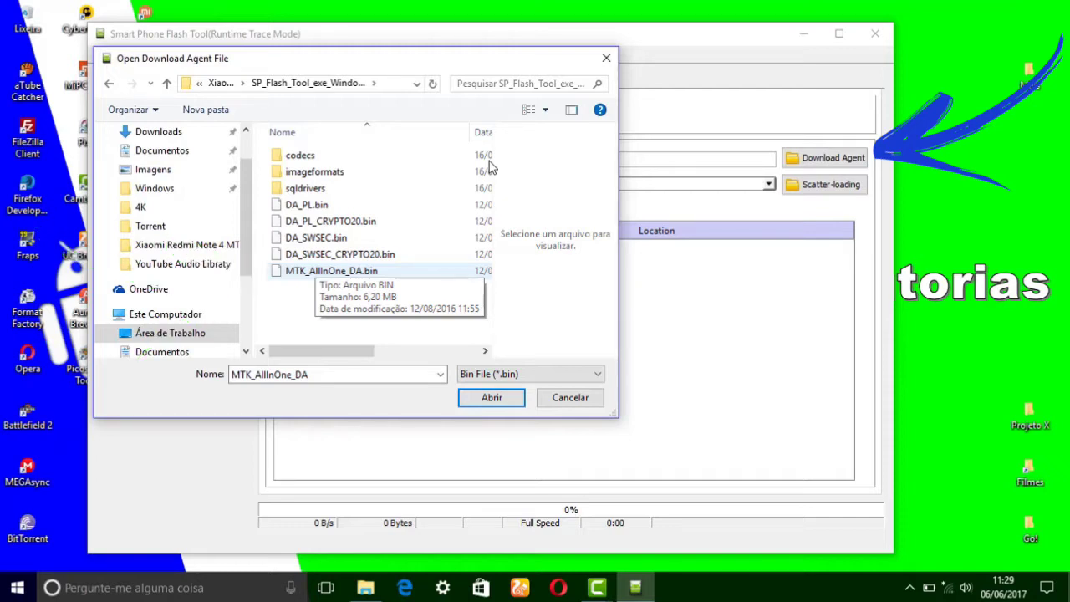
left_click(331, 270)
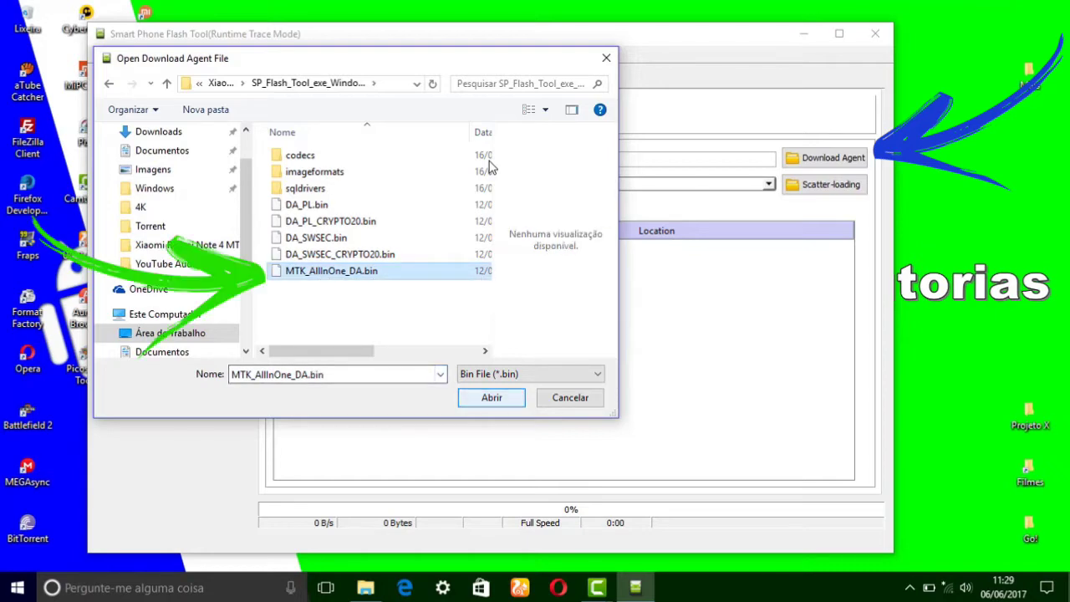
key("Return")
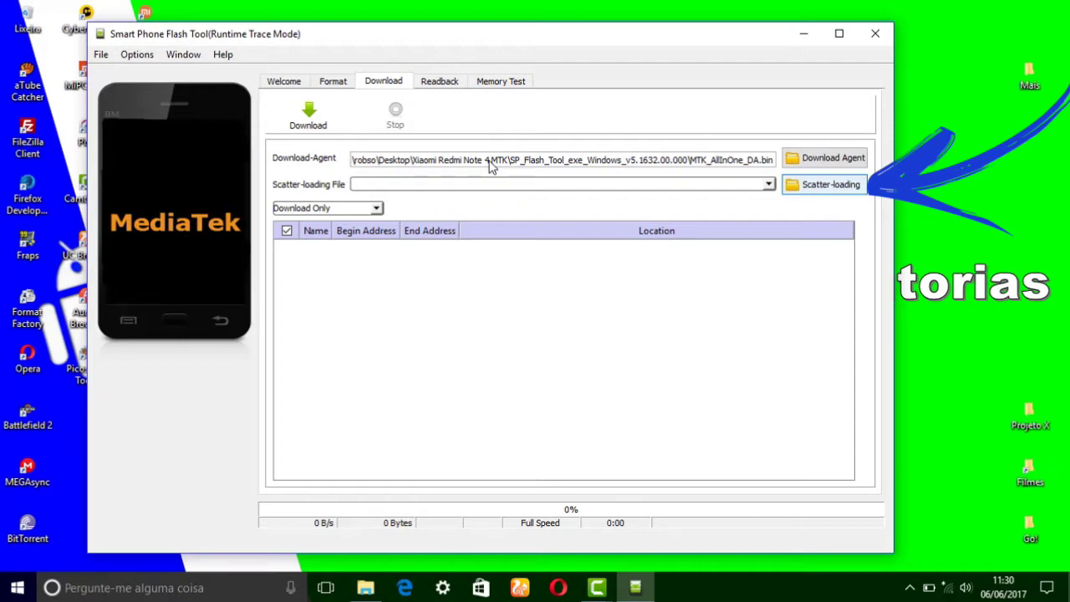
Load MT6797_Android_scatter from the images folder of the nikel_global_images ROM as the scatter-loading file
key("Return")
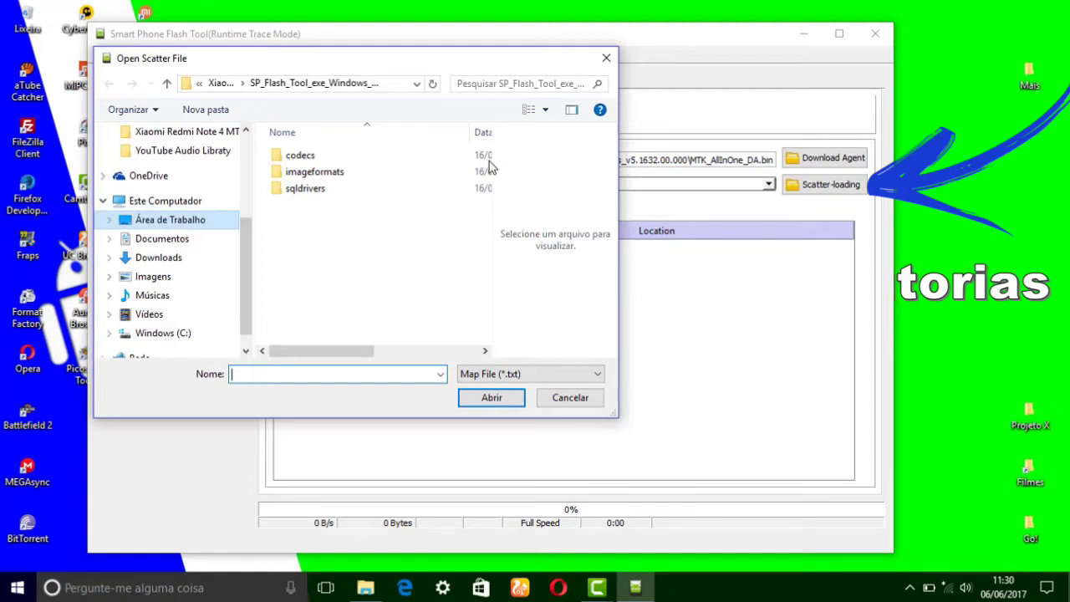
key("alt+Up")
key("alt+Up")
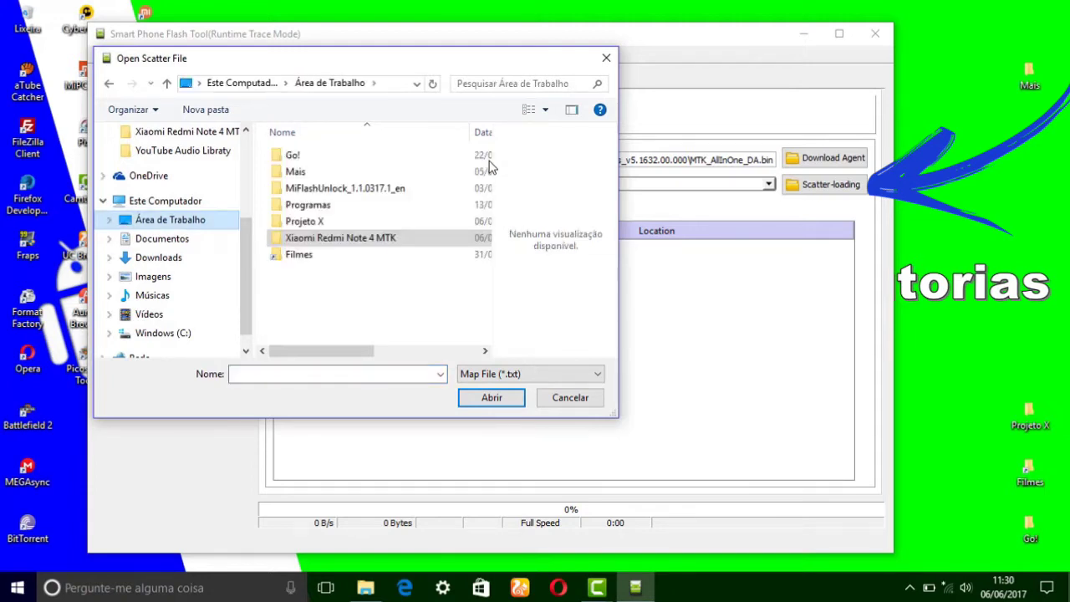
key("Tab")
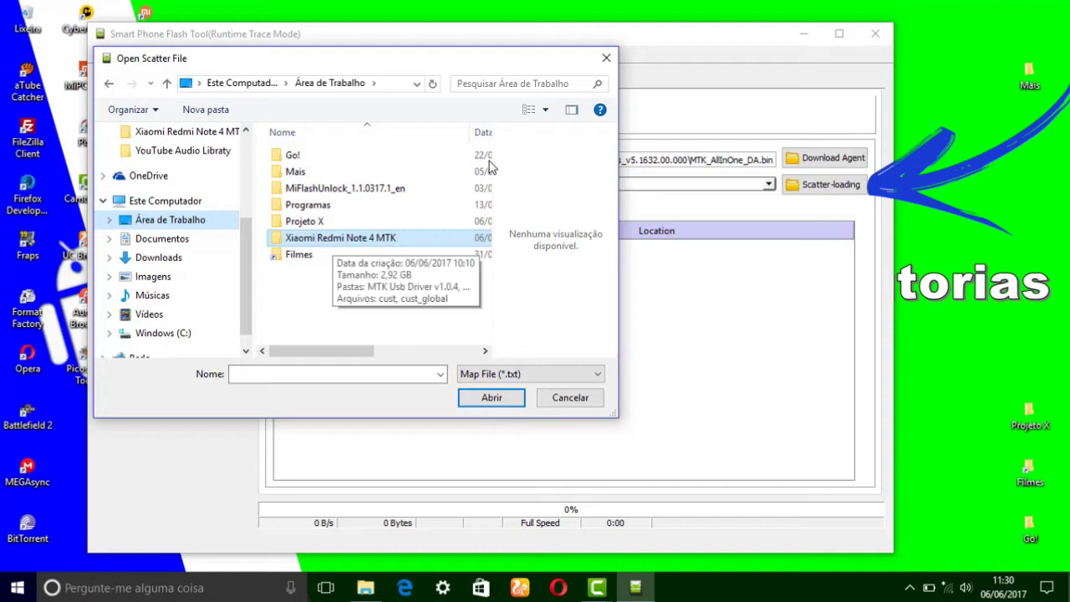
key("Return")
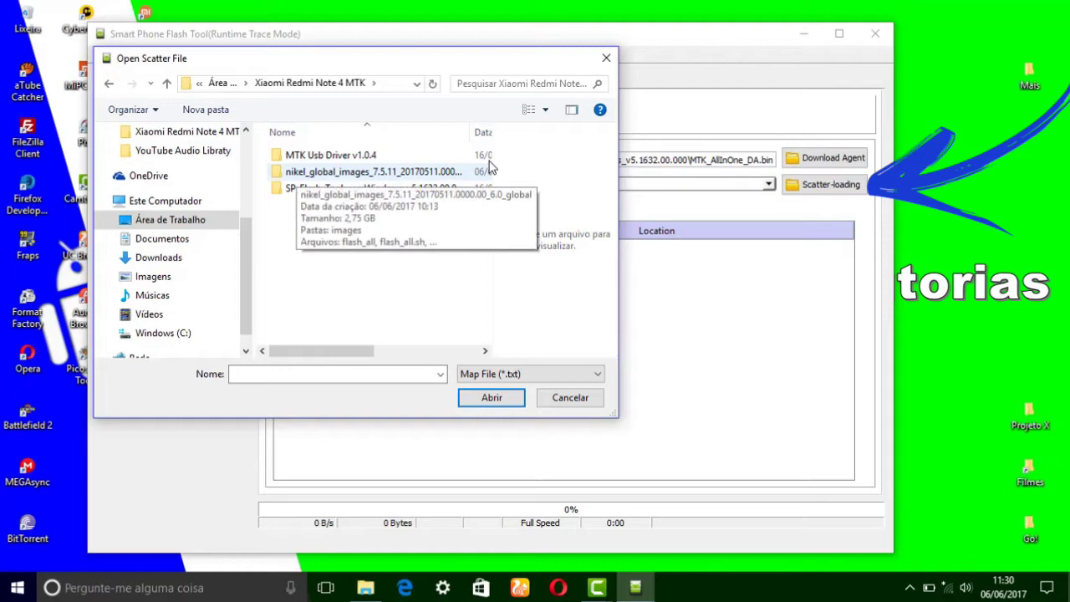
double_click(491, 167)
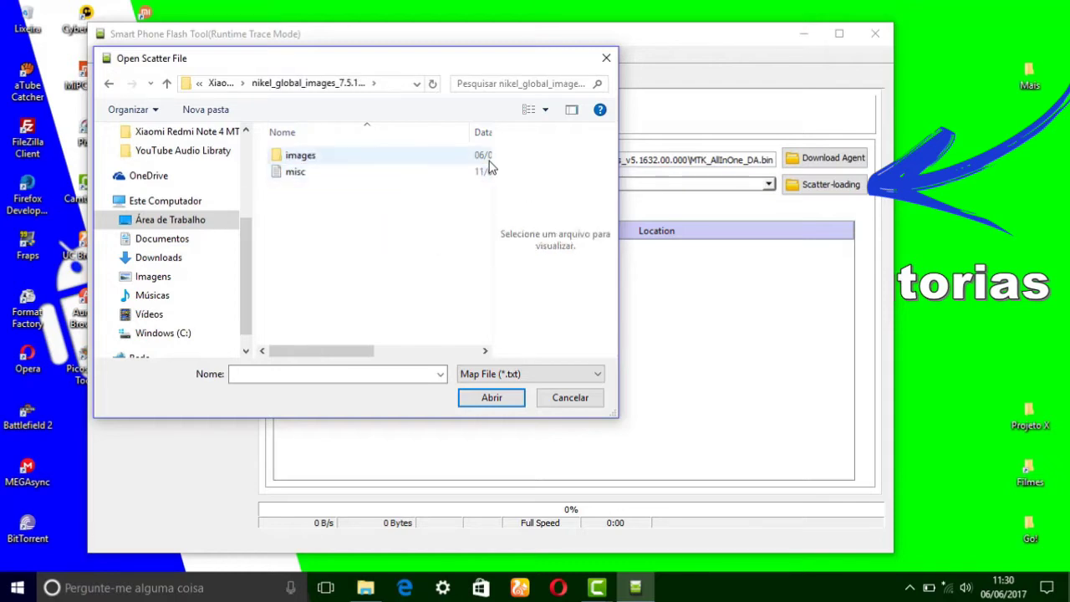
double_click(491, 168)
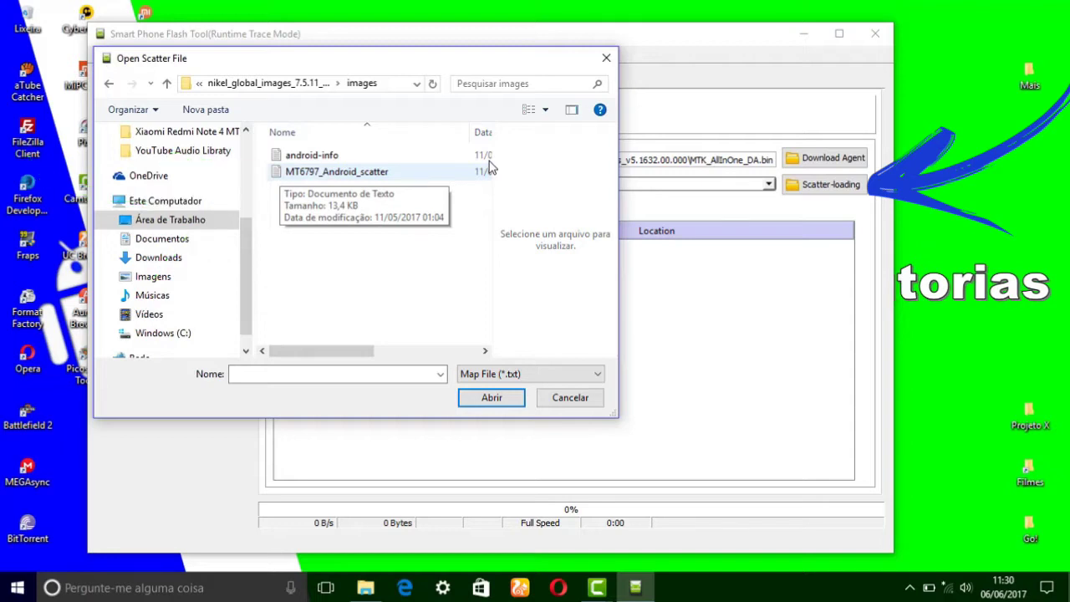
left_click(490, 169)
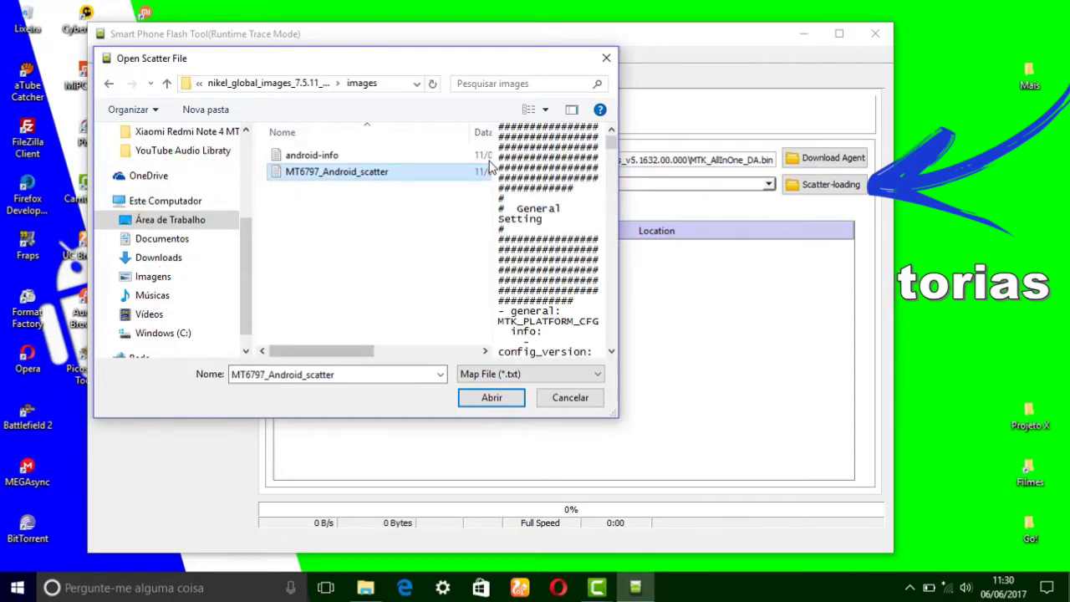
double_click(491, 170)
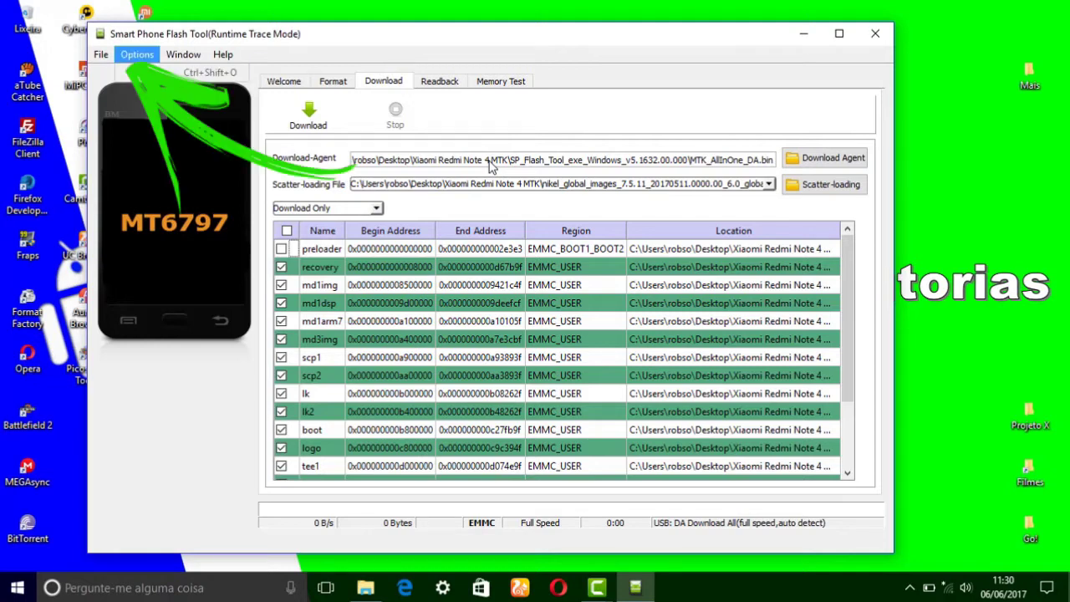
Set the USB speed to Full speed in the connection options and close the options dialog
key("alt+o")
key("Down")
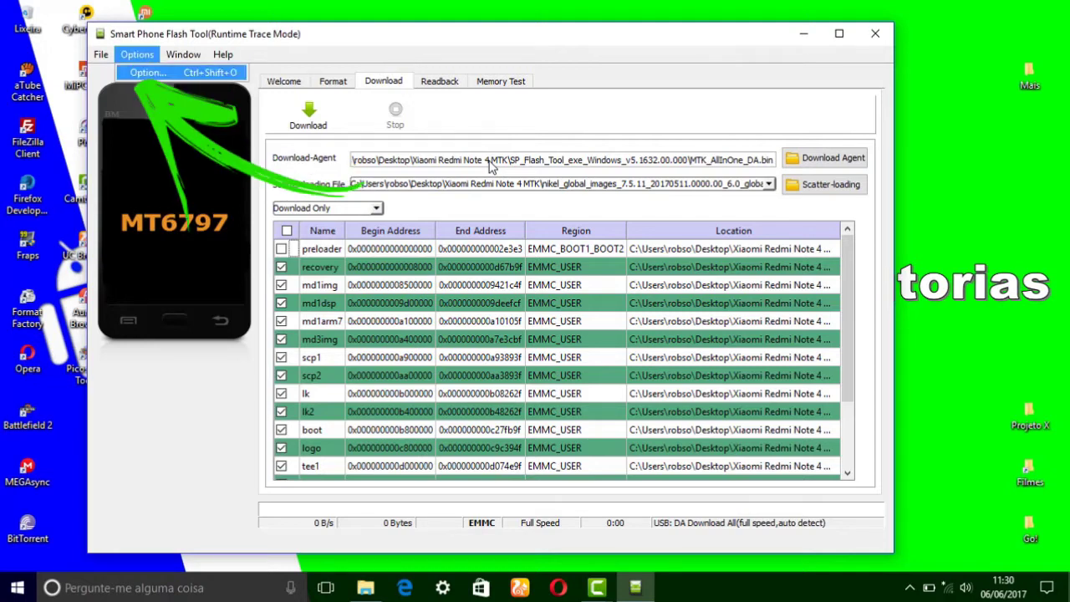
key("Return")
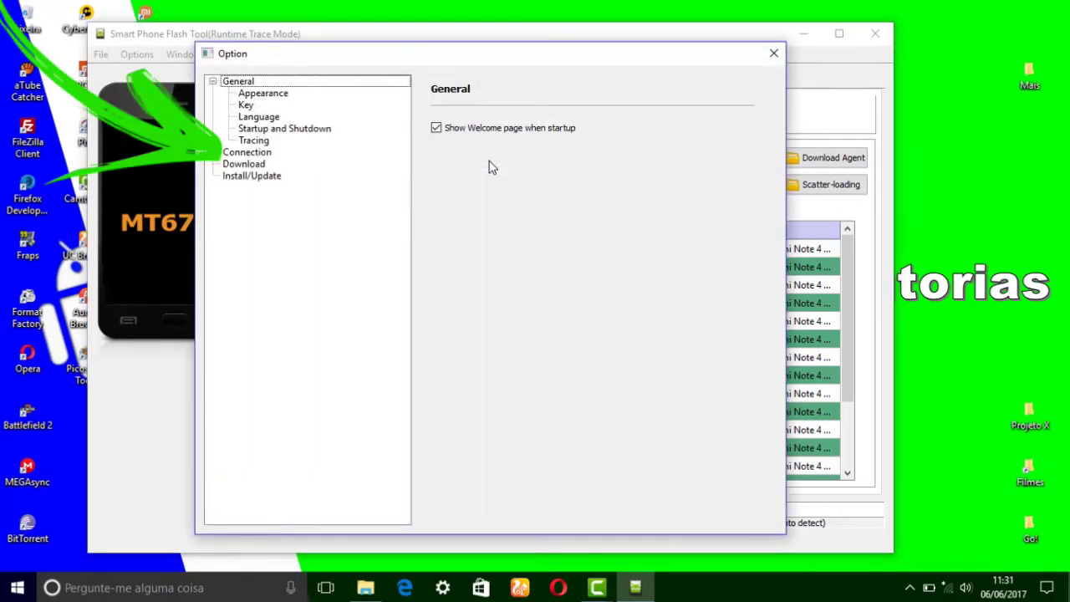
key("c")
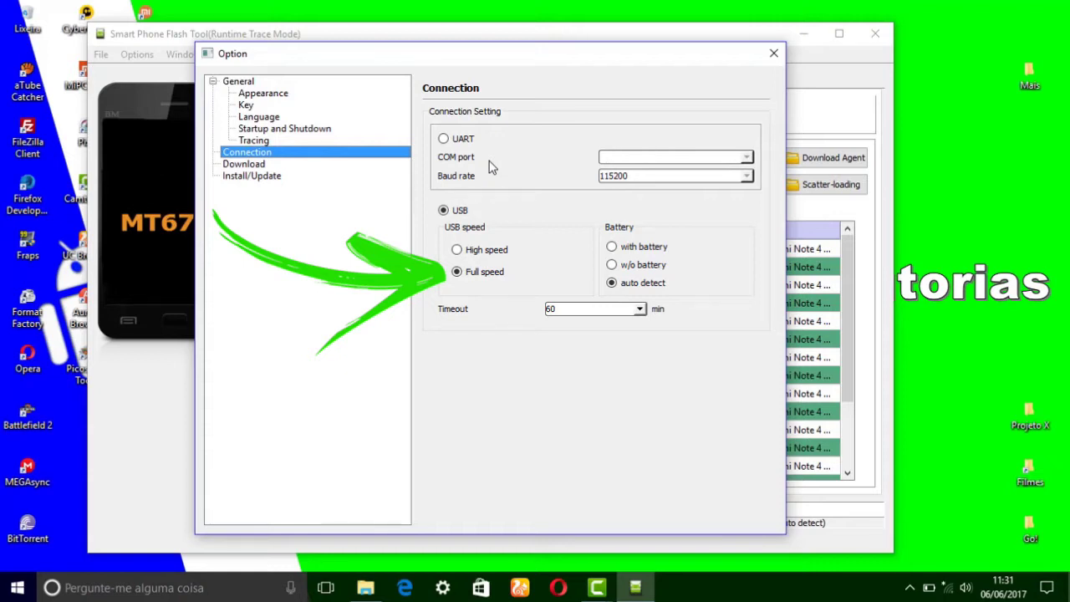
key("Tab")
key("Up")
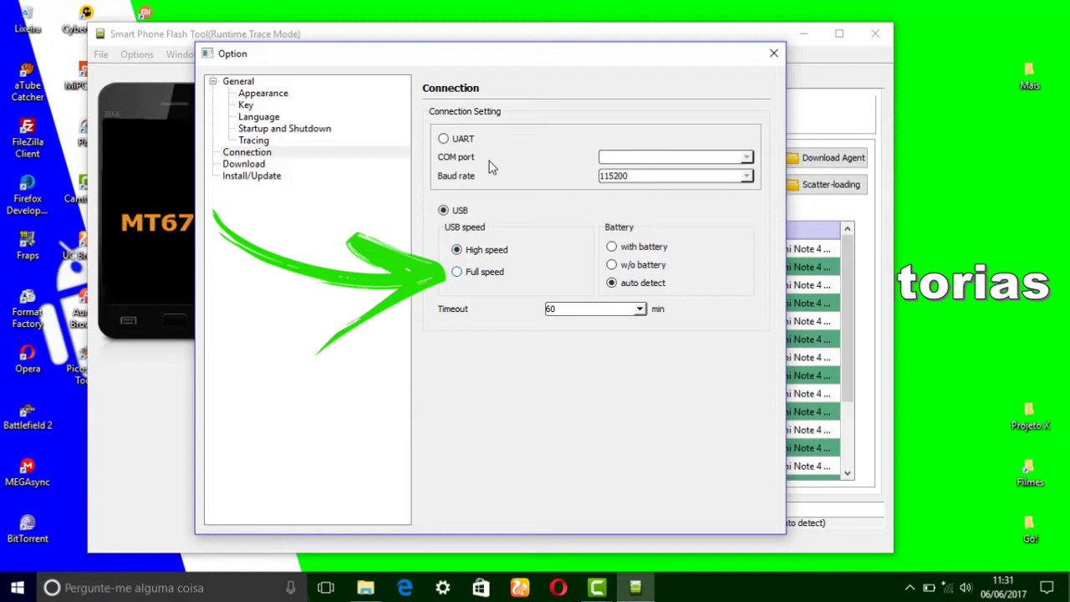
key("Down")
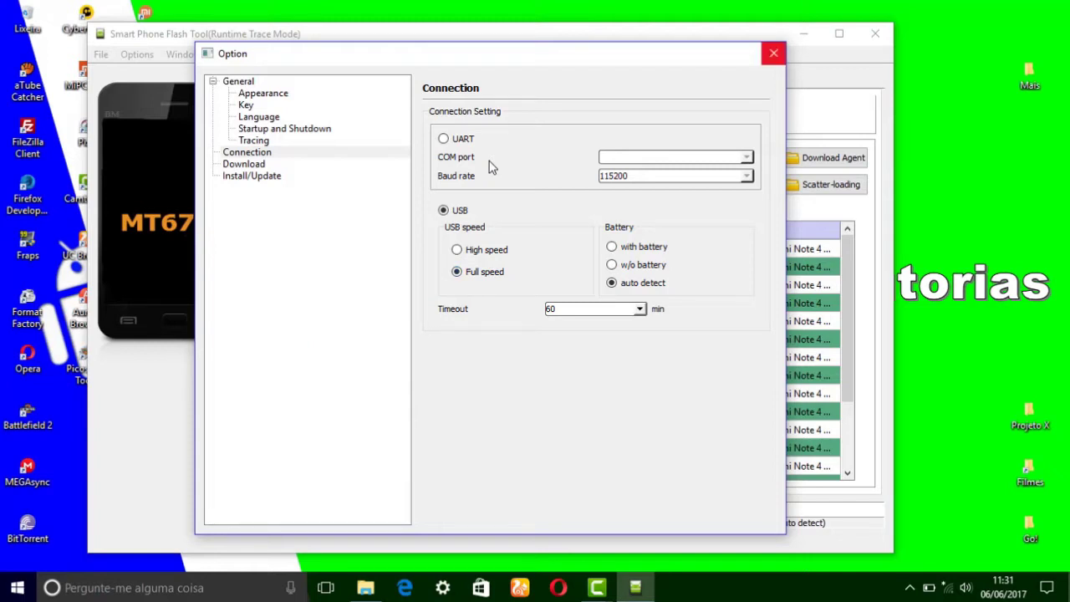
key("Escape")
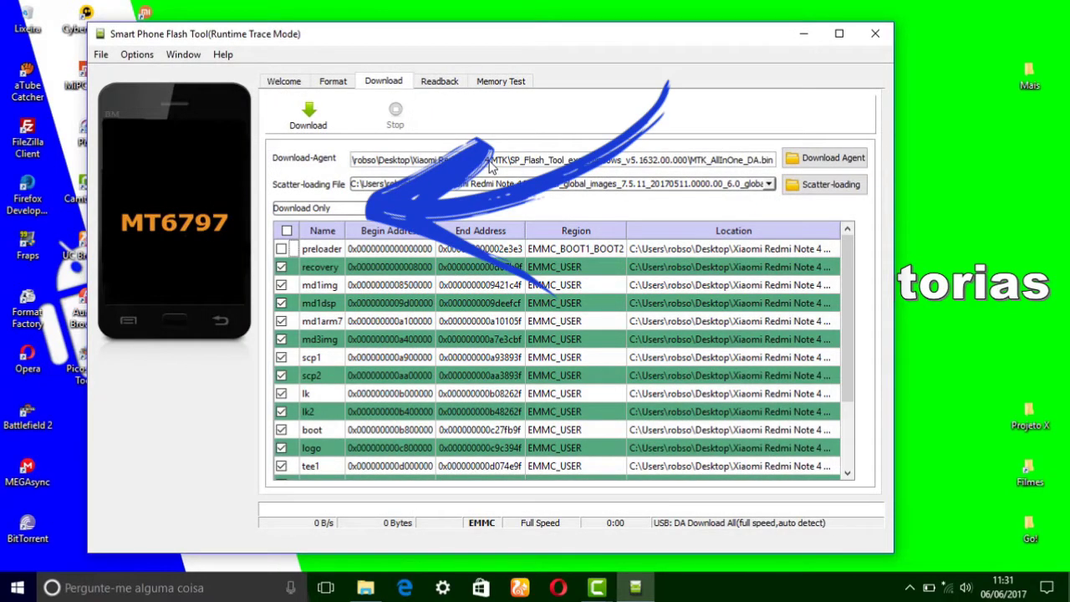
Review the available download modes and choose Download Only
key("alt+Down")
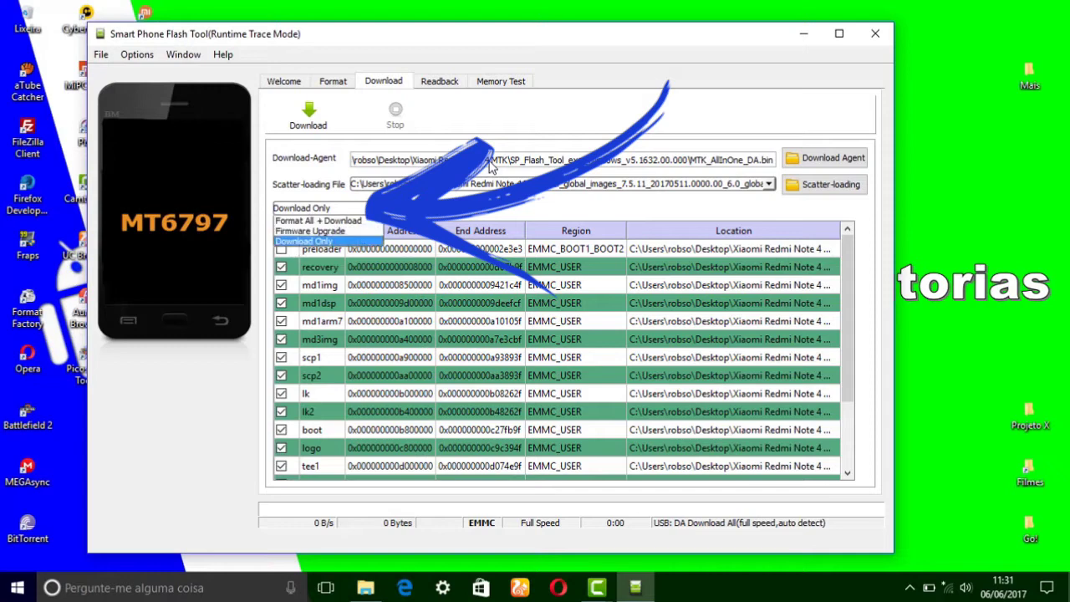
key("Up")
key("Up")
key("Down")
key("Down")
key("Return")
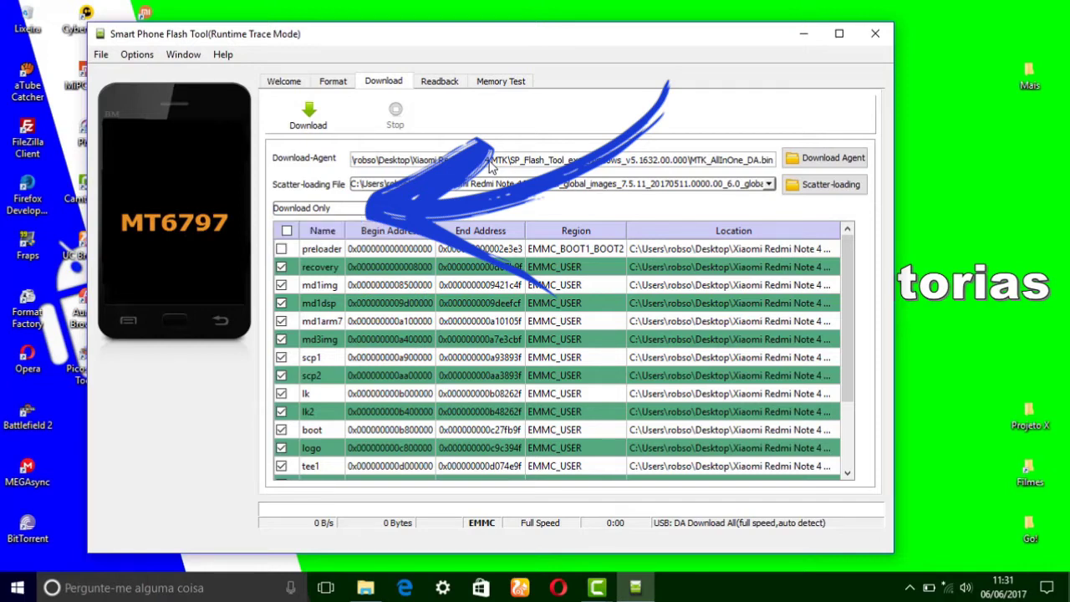